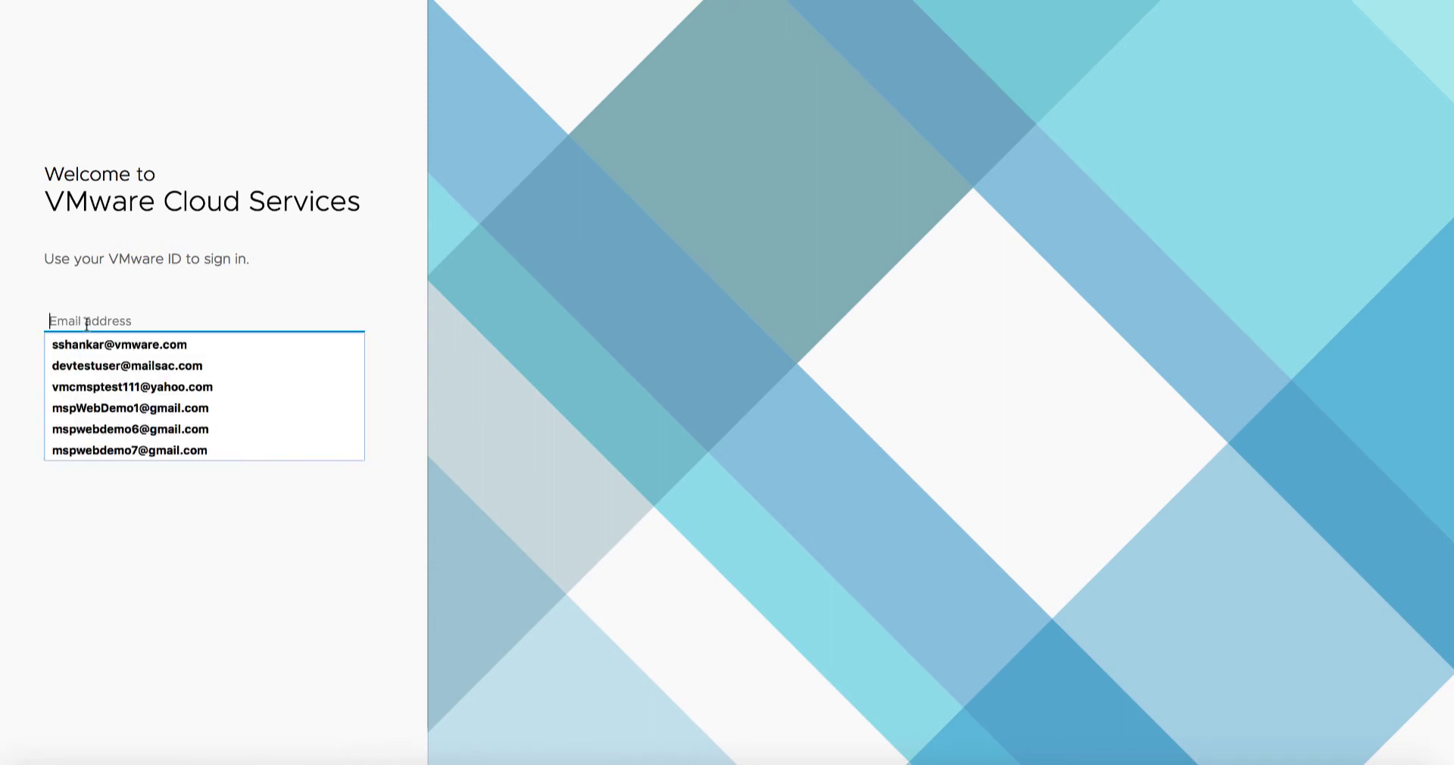
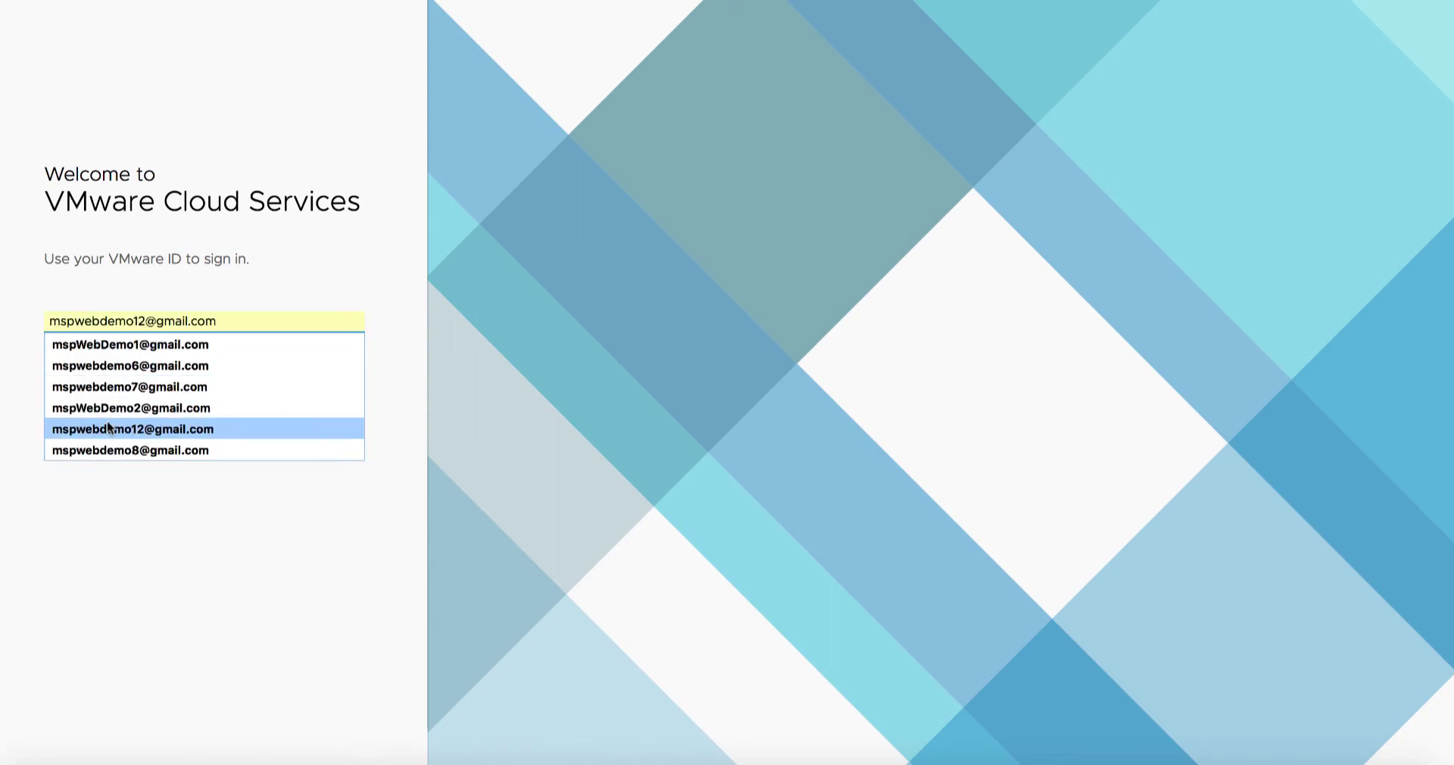
Step: Sign in to VMware Cloud Services with the demo account's email address and password
{"action": "left_click", "coordinate": [115, 428]}
{"action": "left_click", "coordinate": [119, 375]}
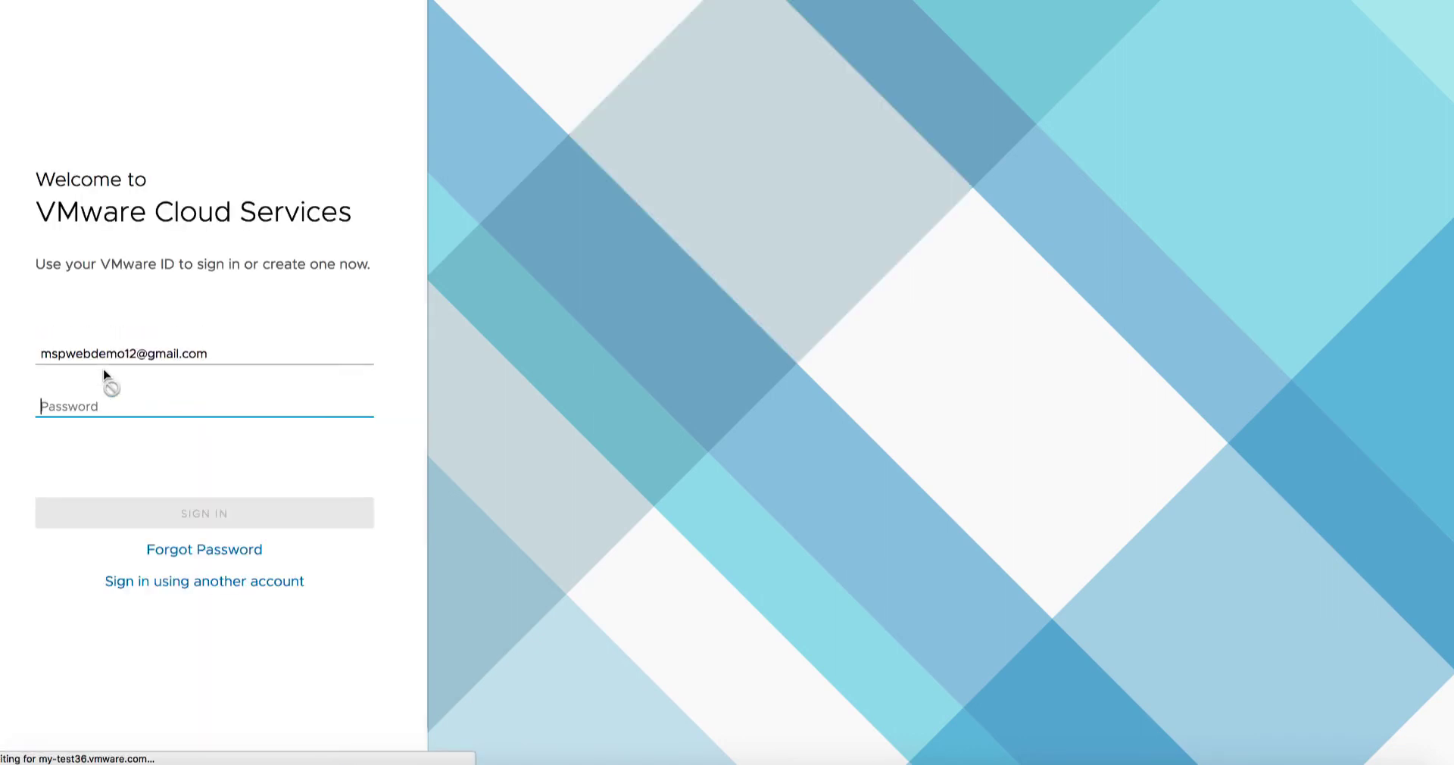
{"action": "left_click", "coordinate": [106, 406]}
{"action": "type", "text": "********"}
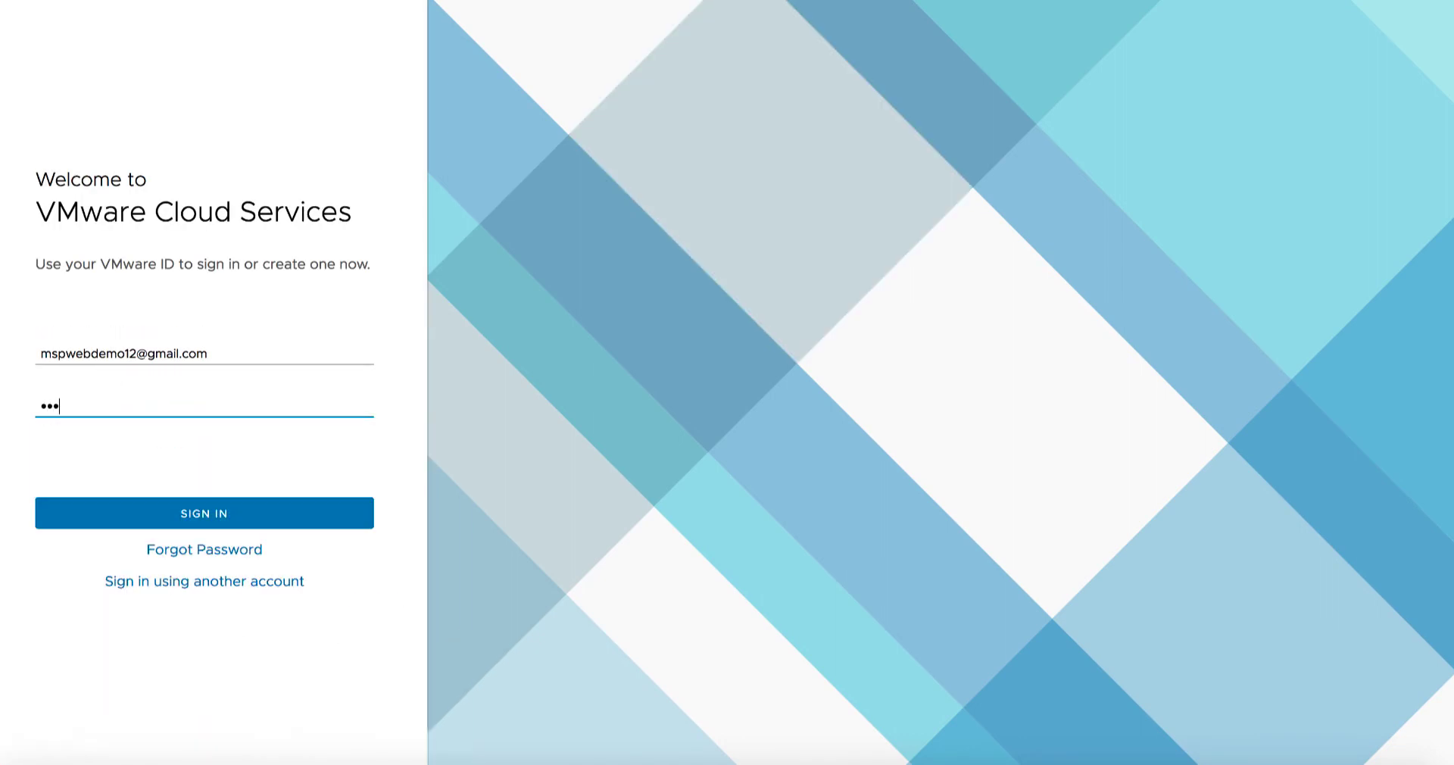
{"action": "key", "text": "Return"}
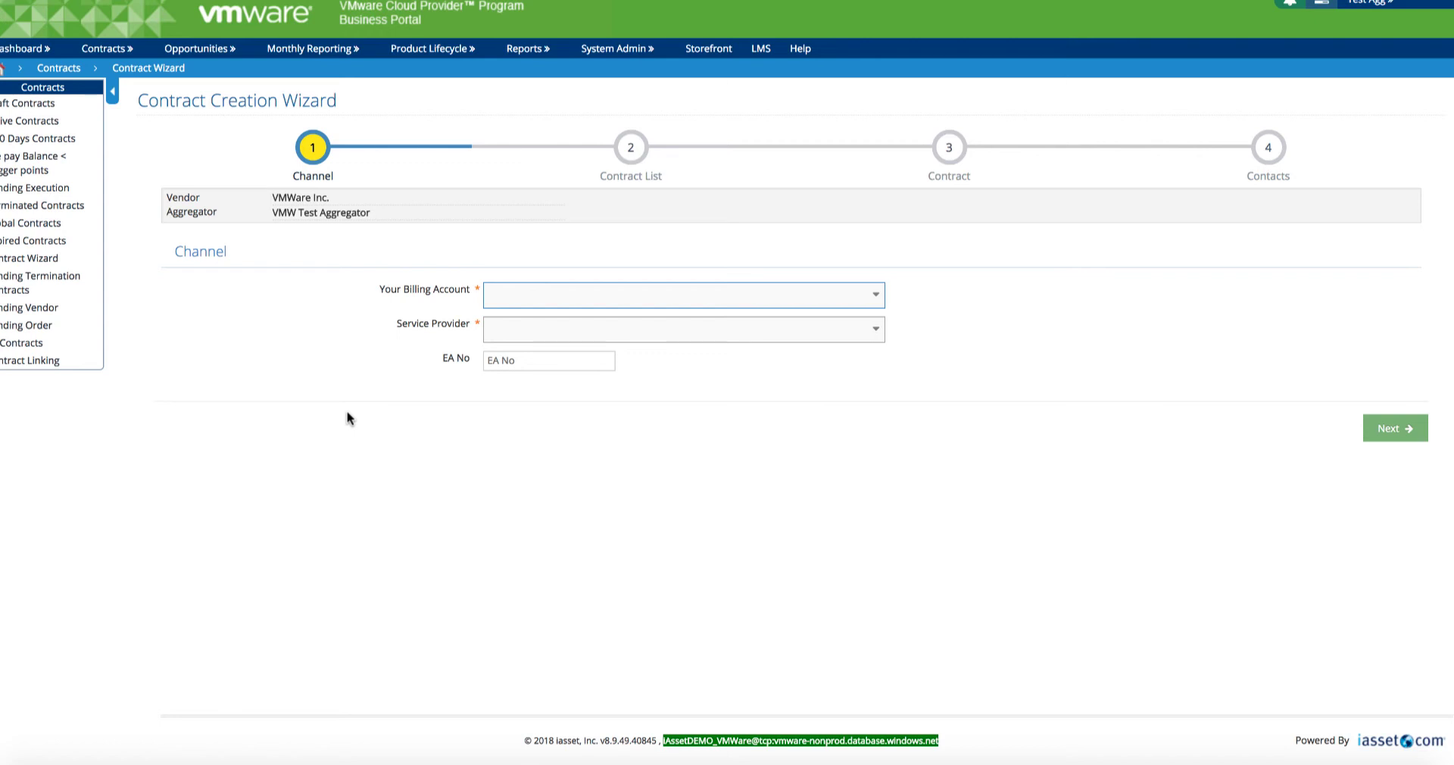
Step: Choose Bill To - AMER billing account and VMW Test Service Provider Enterprise - AMER, then continue
{"action": "left_click_drag", "start_coordinate": [310, 213], "coordinate": [351, 213]}
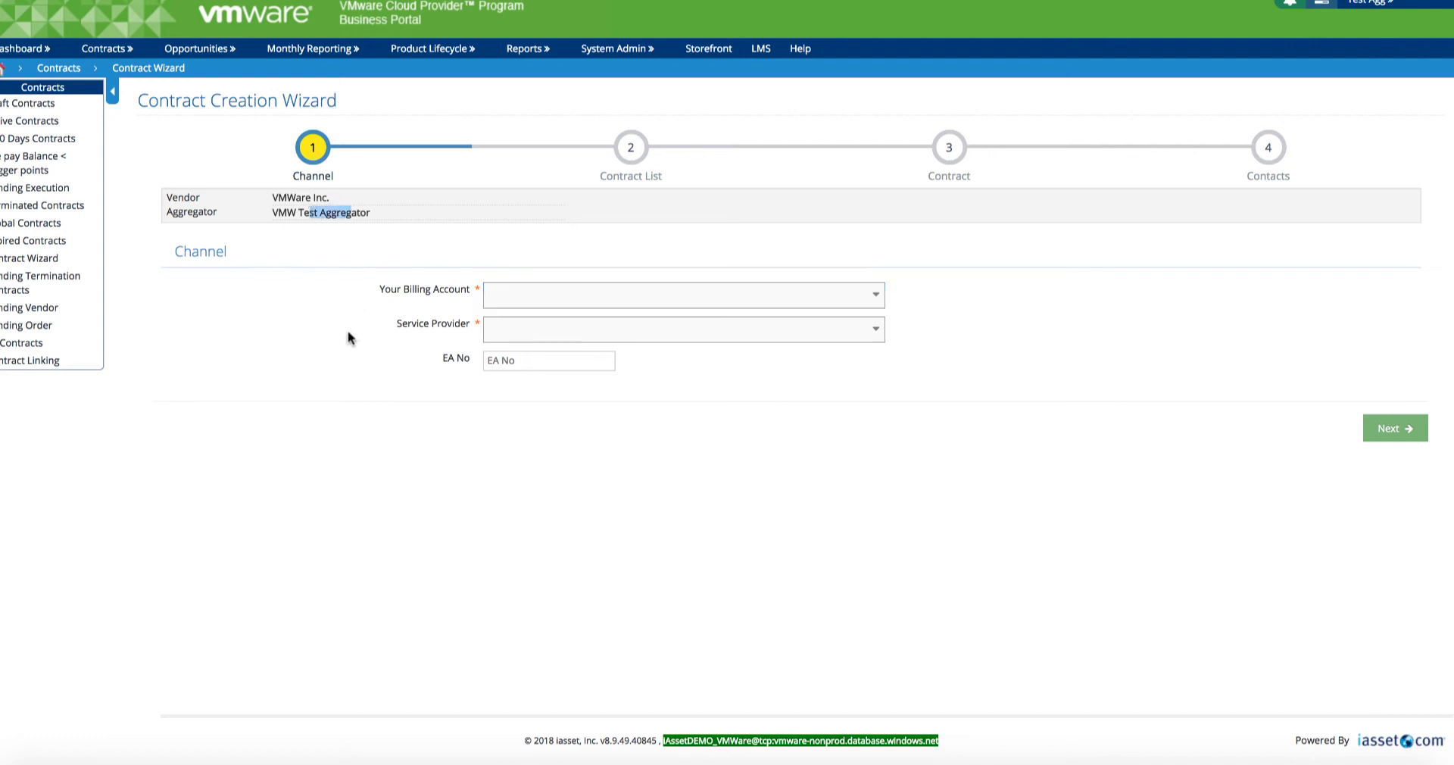
{"action": "left_click", "coordinate": [571, 307]}
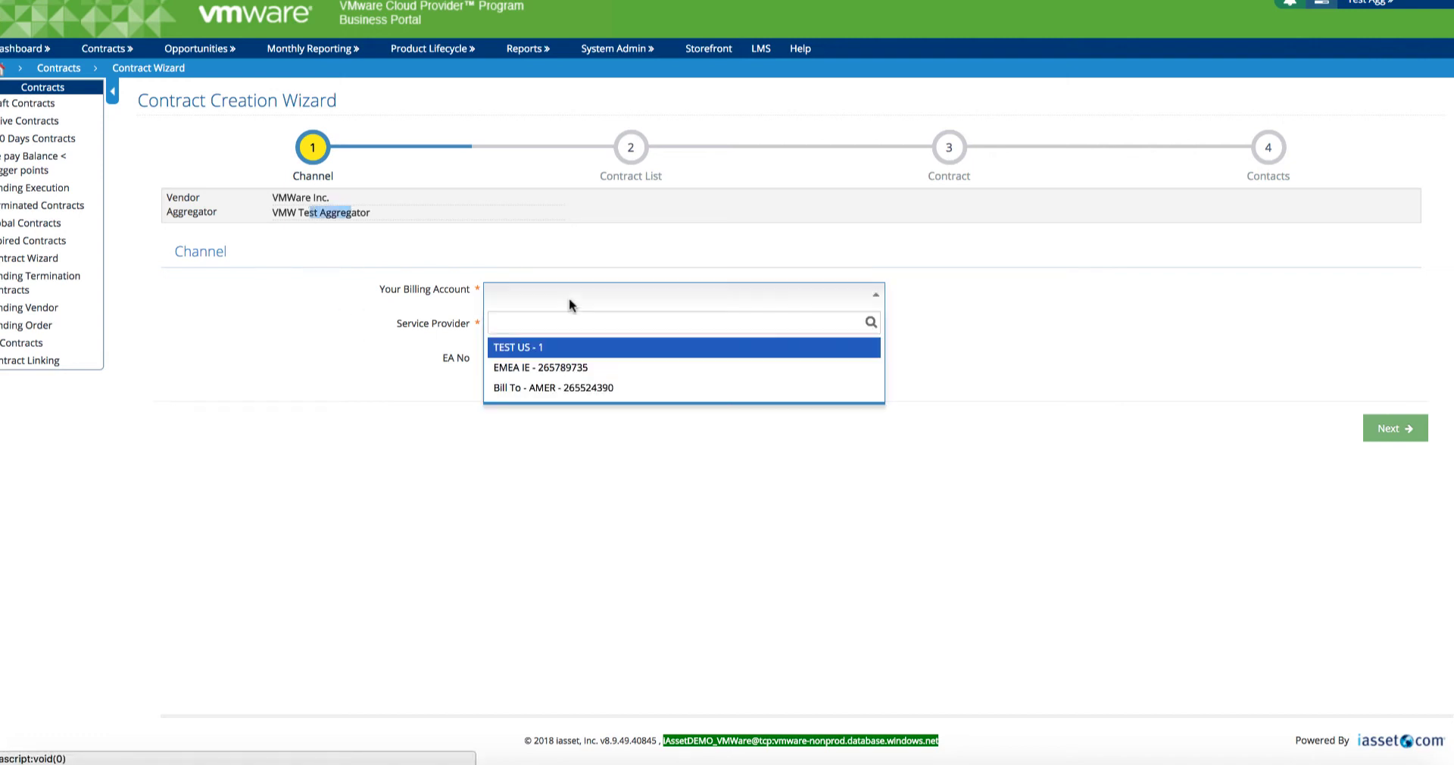
{"action": "left_click", "coordinate": [577, 390]}
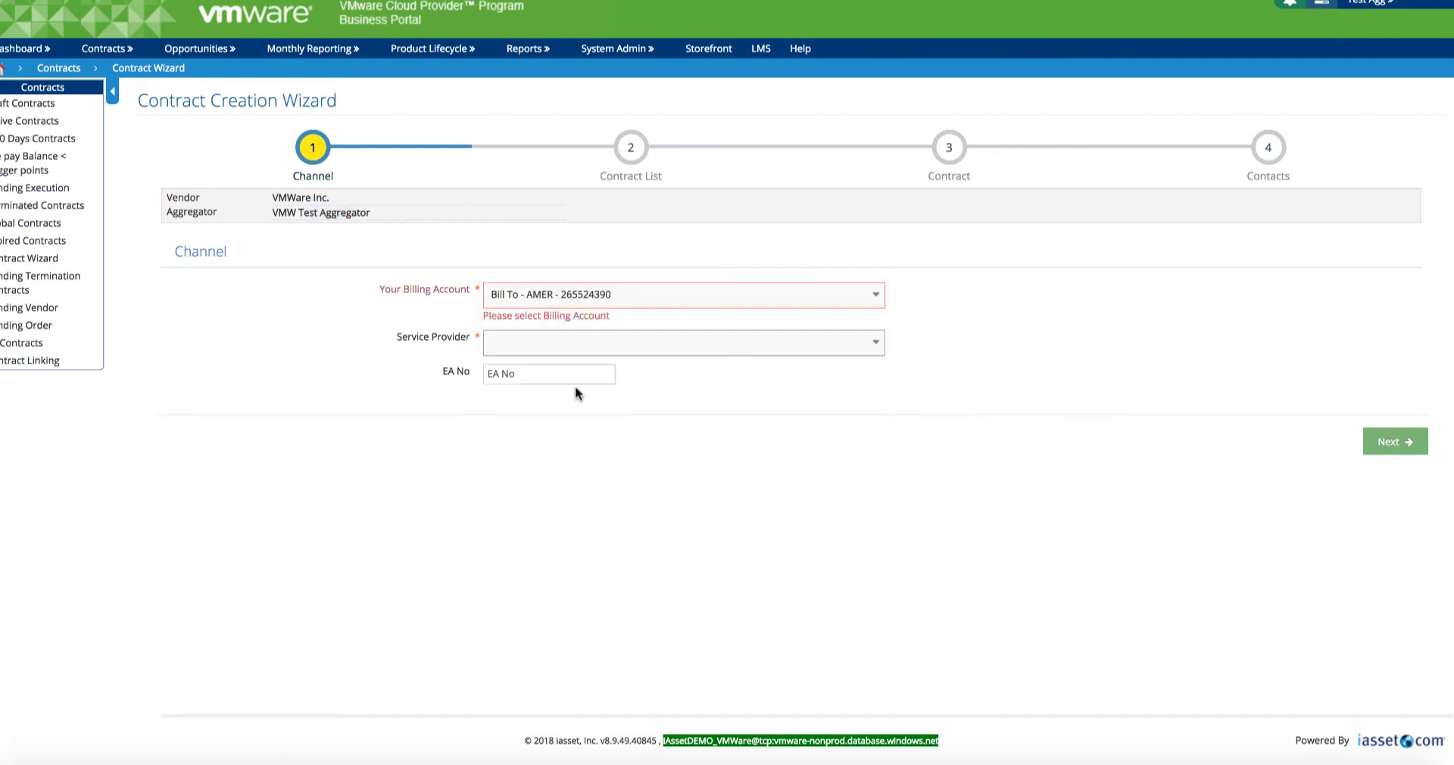
{"action": "left_click", "coordinate": [543, 338]}
{"action": "type", "text": "VMW"}
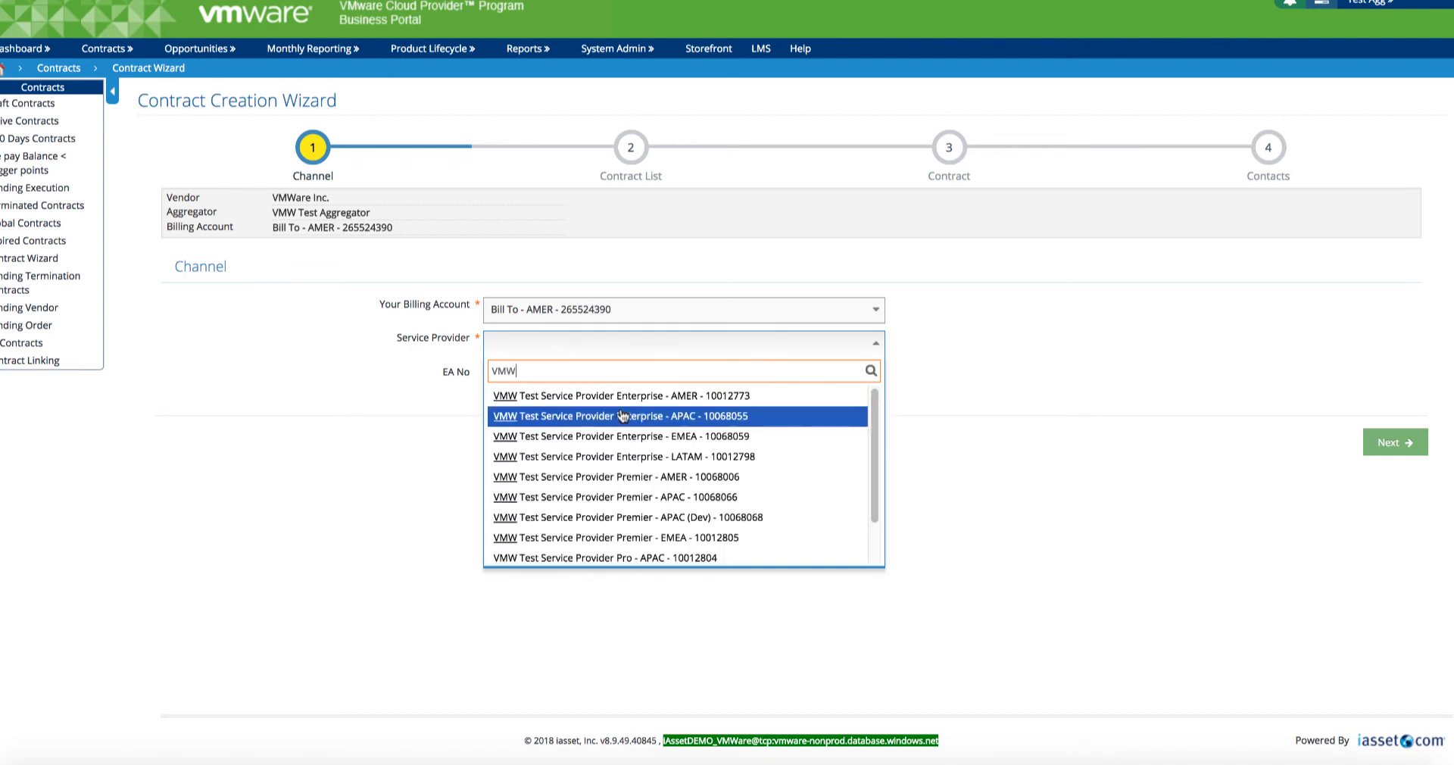
{"action": "left_click", "coordinate": [648, 397]}
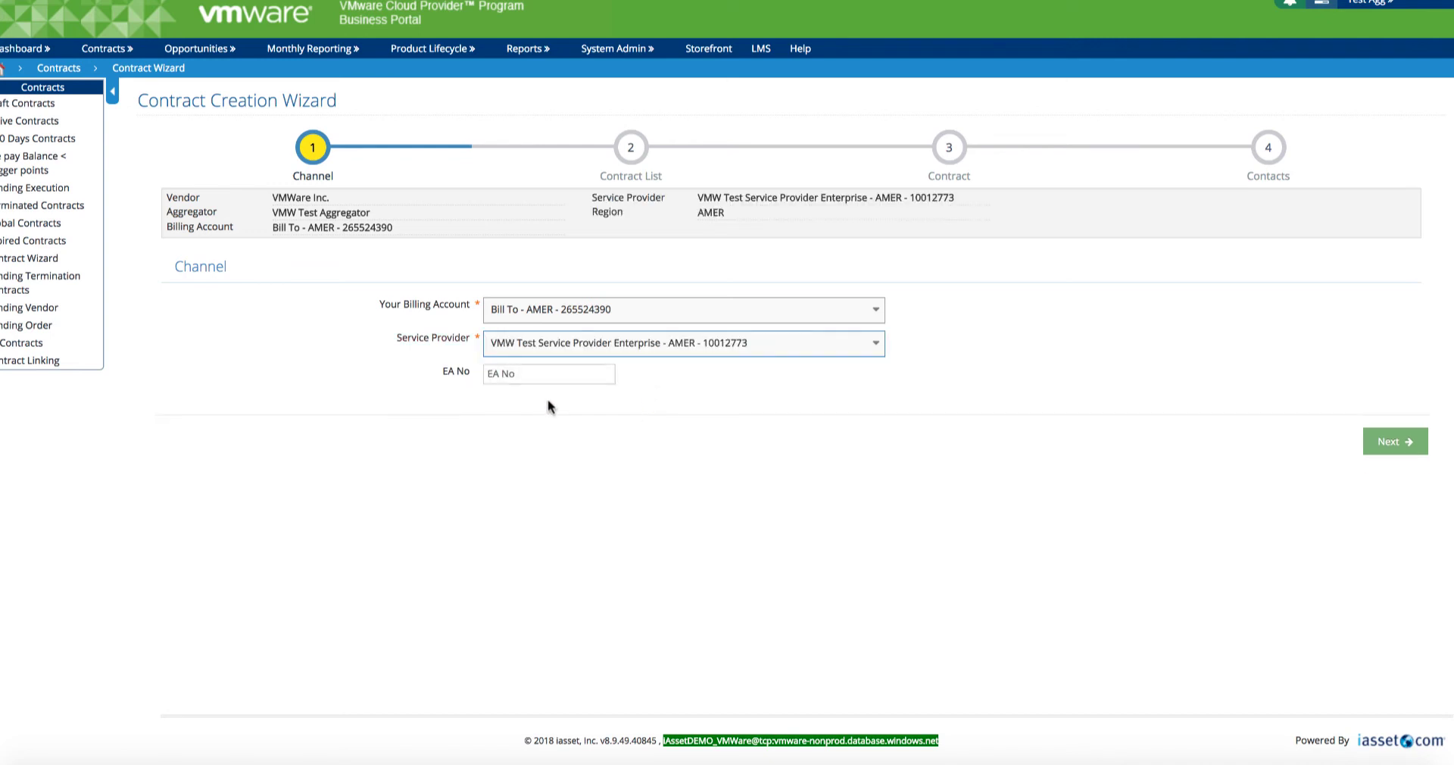
{"action": "left_click", "coordinate": [1389, 444]}
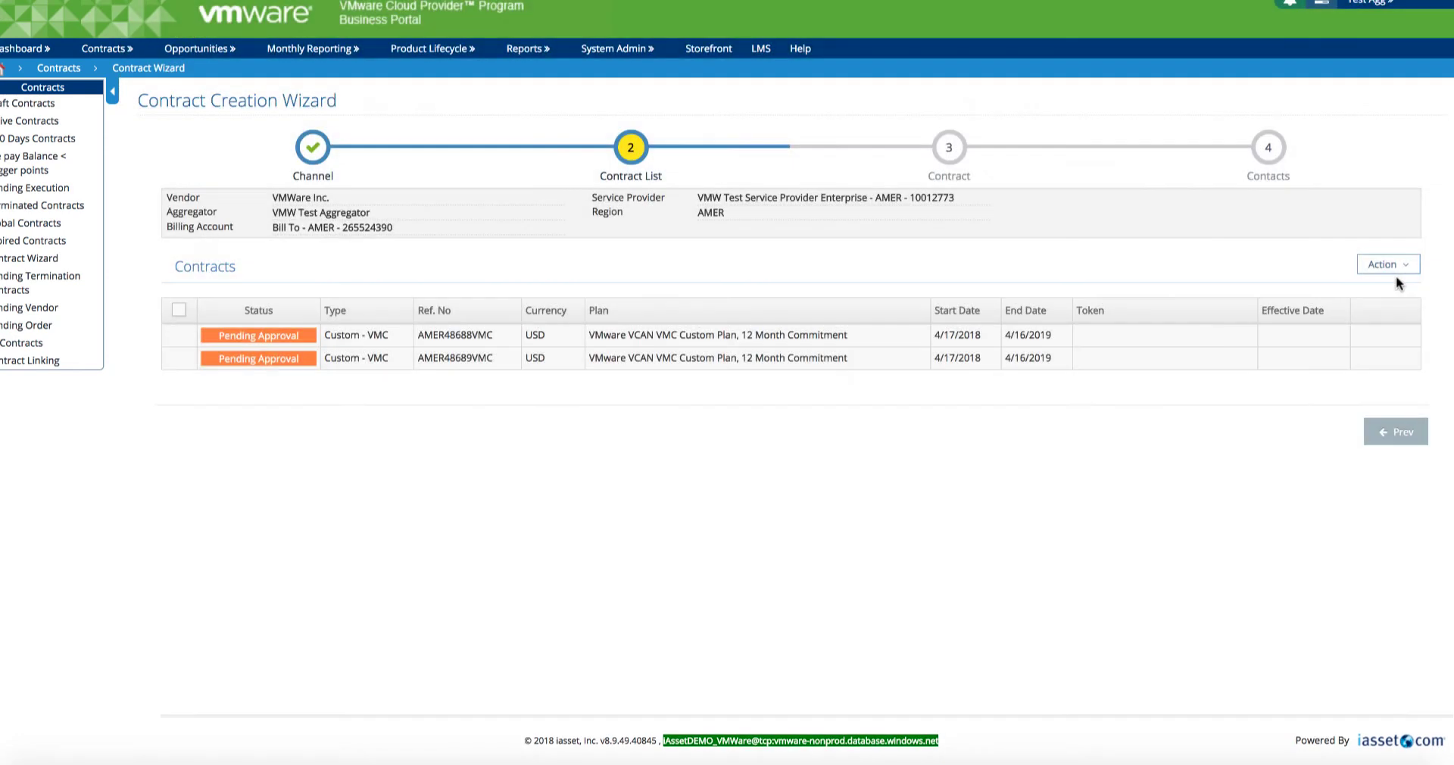
Step: Add a new VMC contract with product type Custom and SKU VCAN-VMC-CUST-C
{"action": "left_click", "coordinate": [1392, 265]}
{"action": "left_click", "coordinate": [1347, 326]}
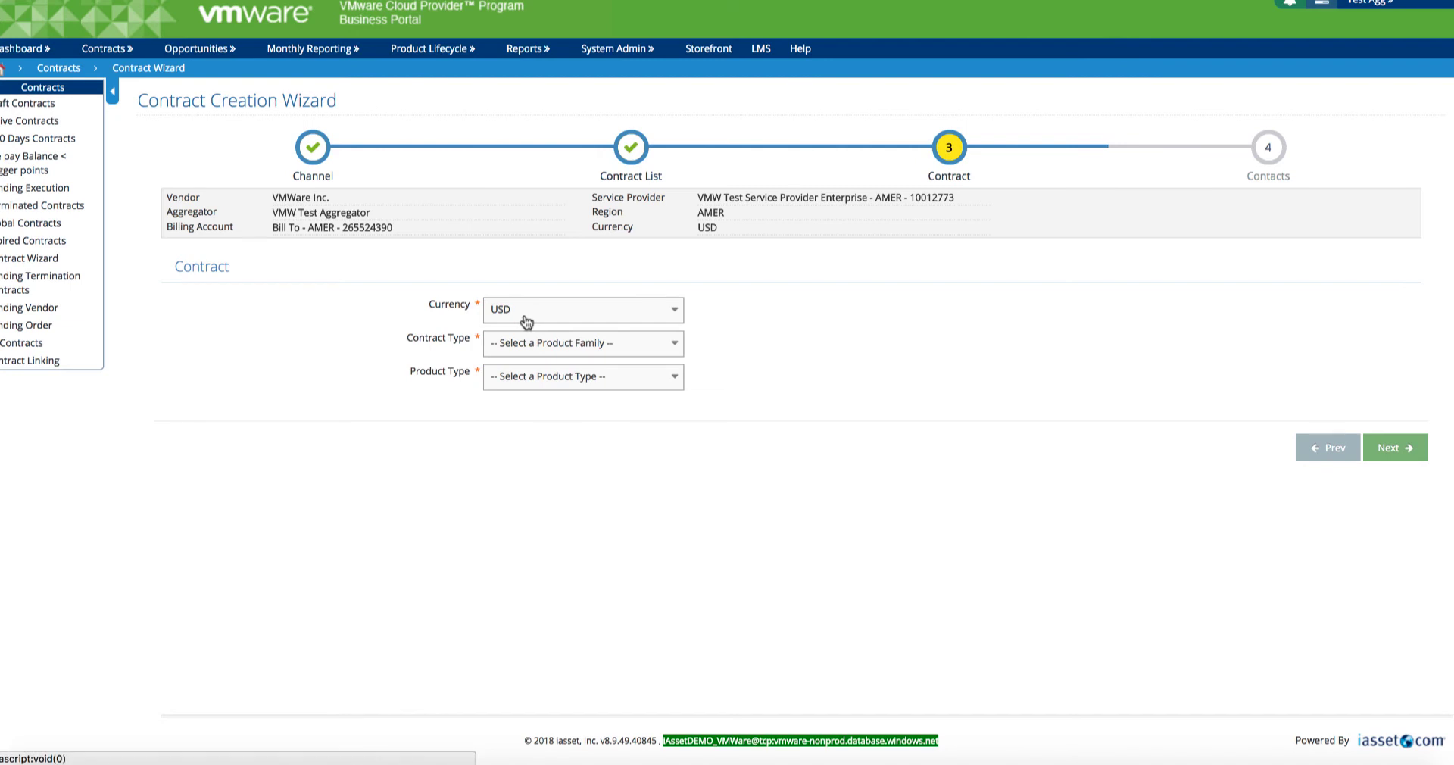
{"action": "left_click", "coordinate": [619, 343]}
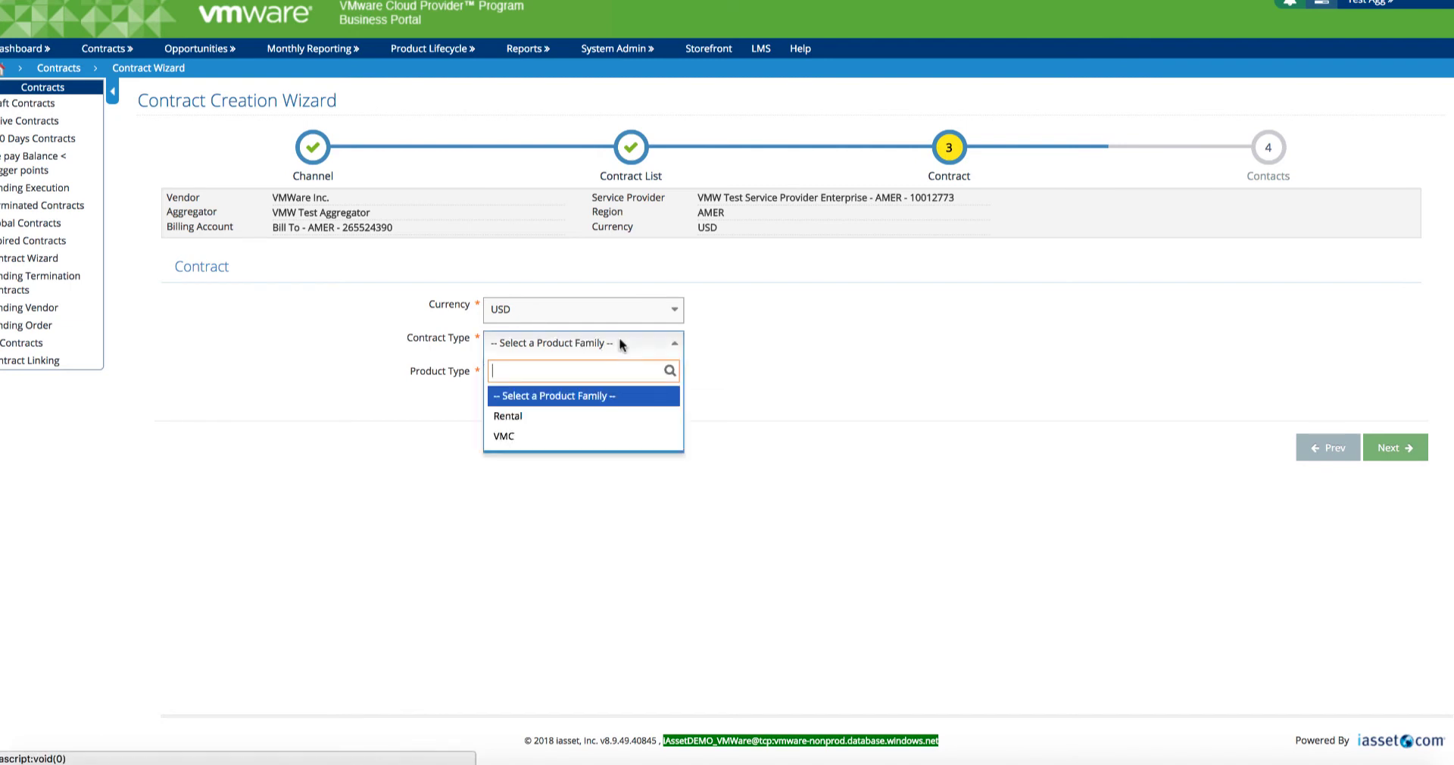
{"action": "left_click", "coordinate": [560, 434]}
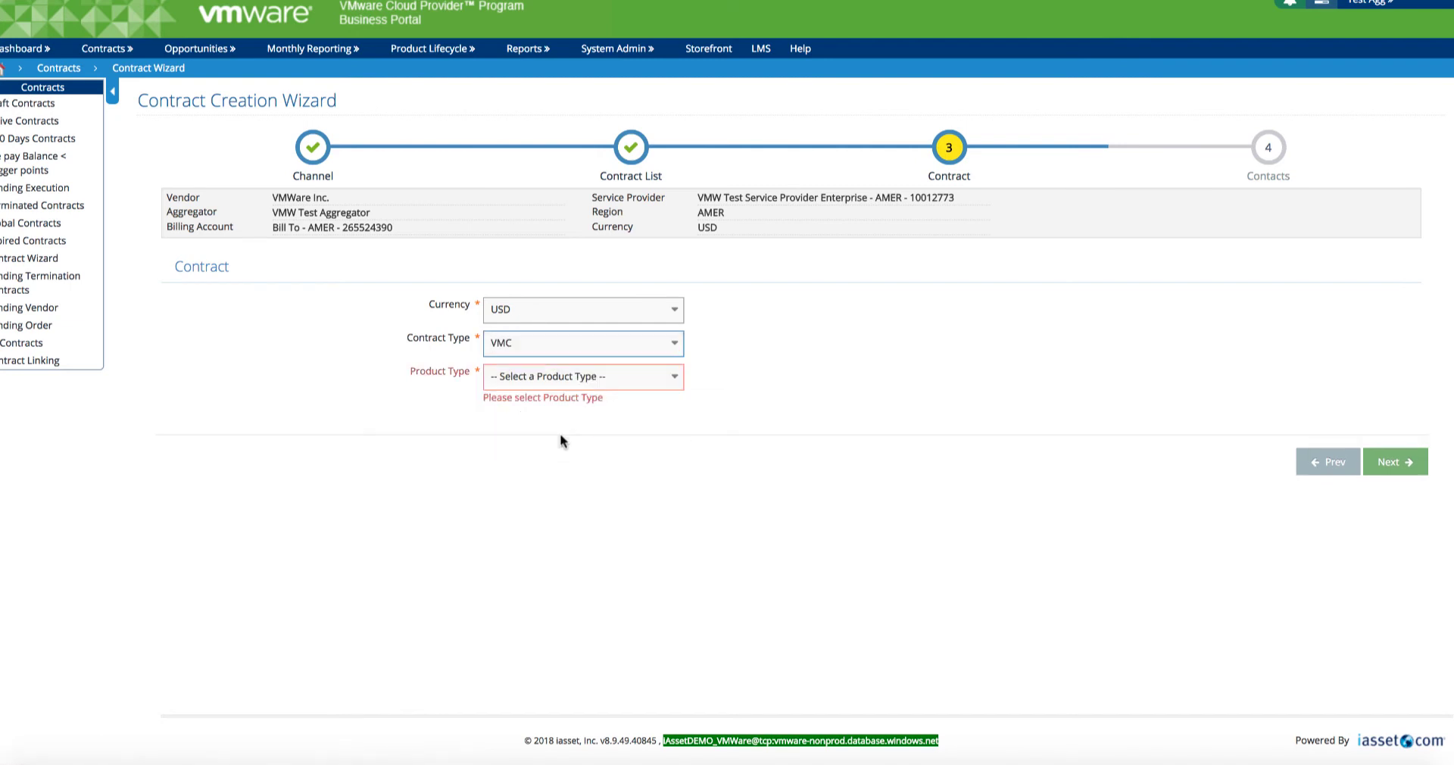
{"action": "left_click", "coordinate": [659, 375]}
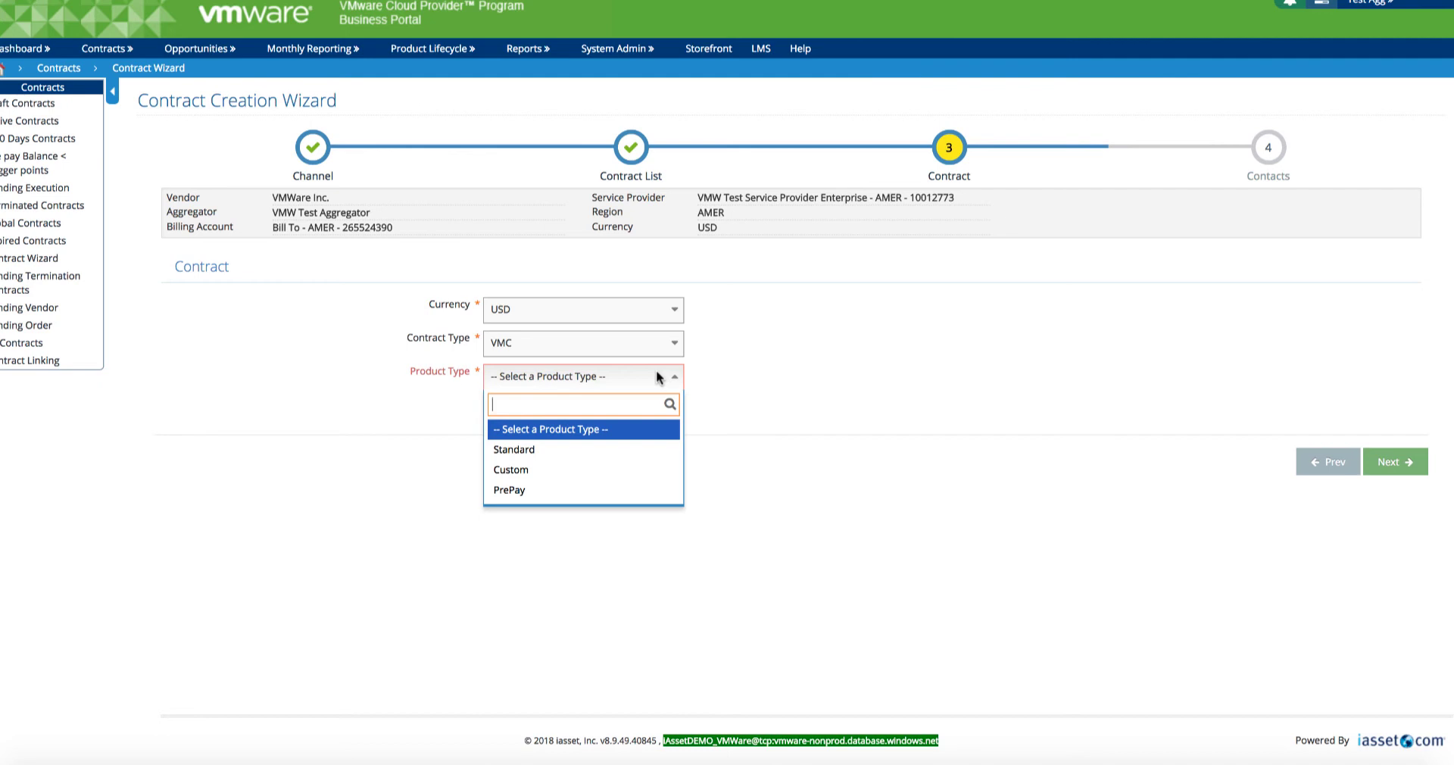
{"action": "left_click", "coordinate": [551, 452]}
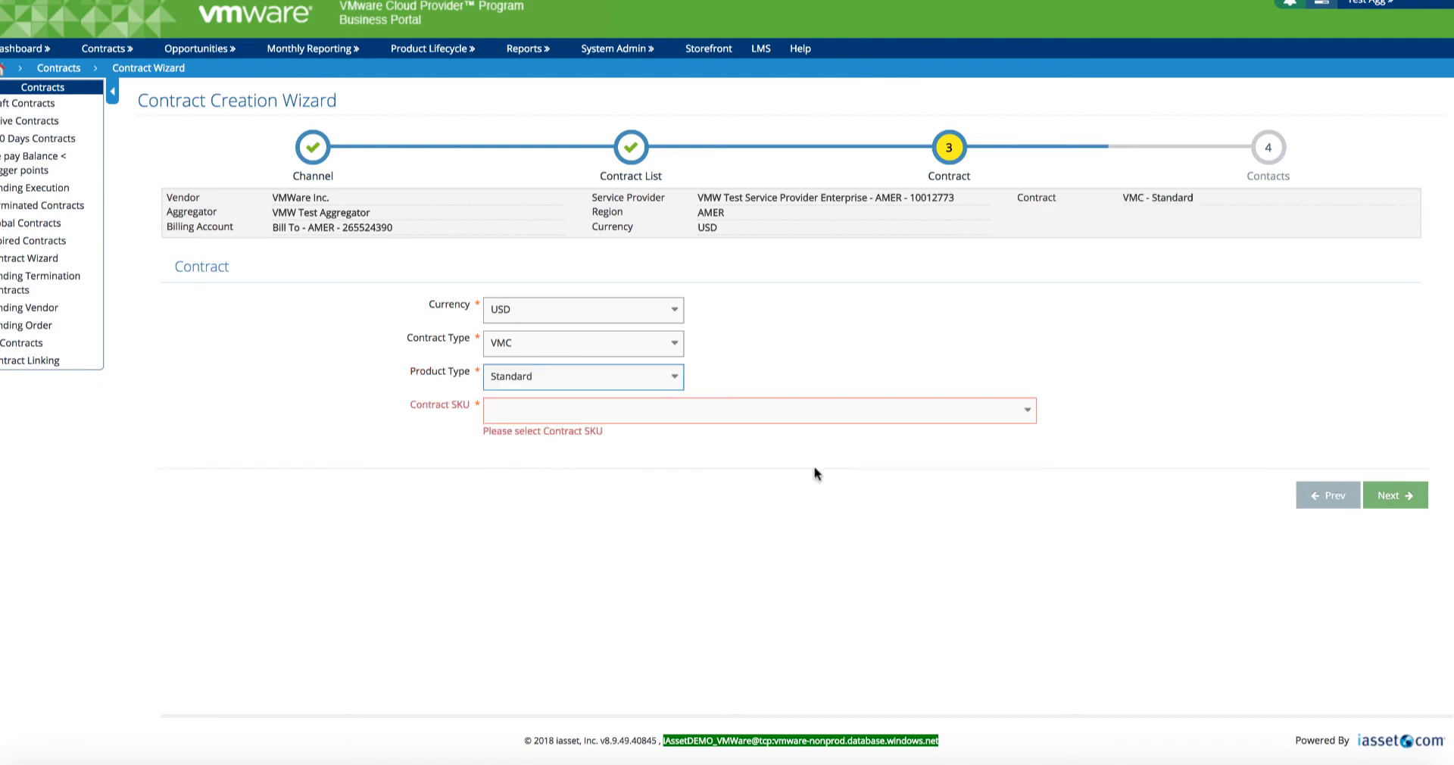
{"action": "left_click", "coordinate": [1030, 425]}
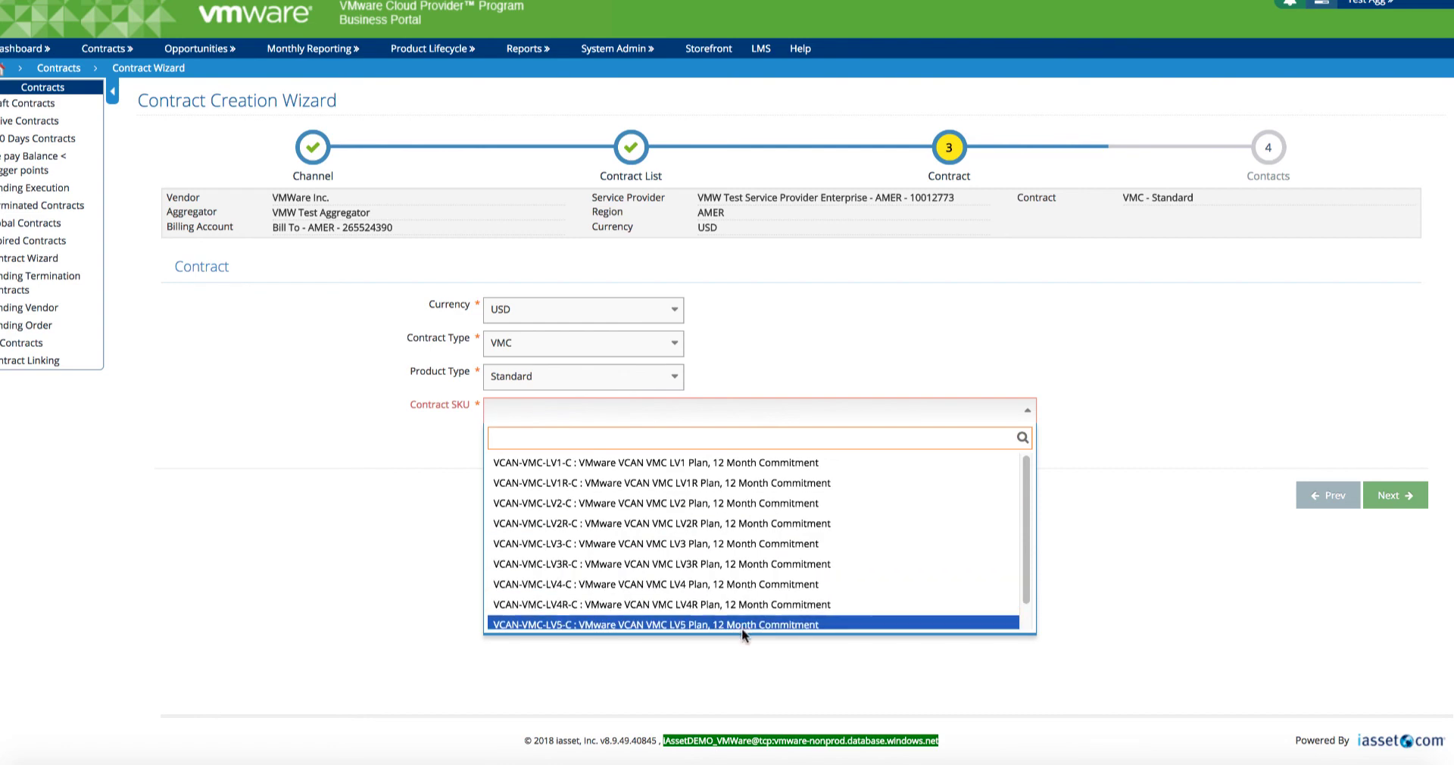
{"action": "left_click", "coordinate": [1173, 608]}
{"action": "left_click", "coordinate": [671, 377]}
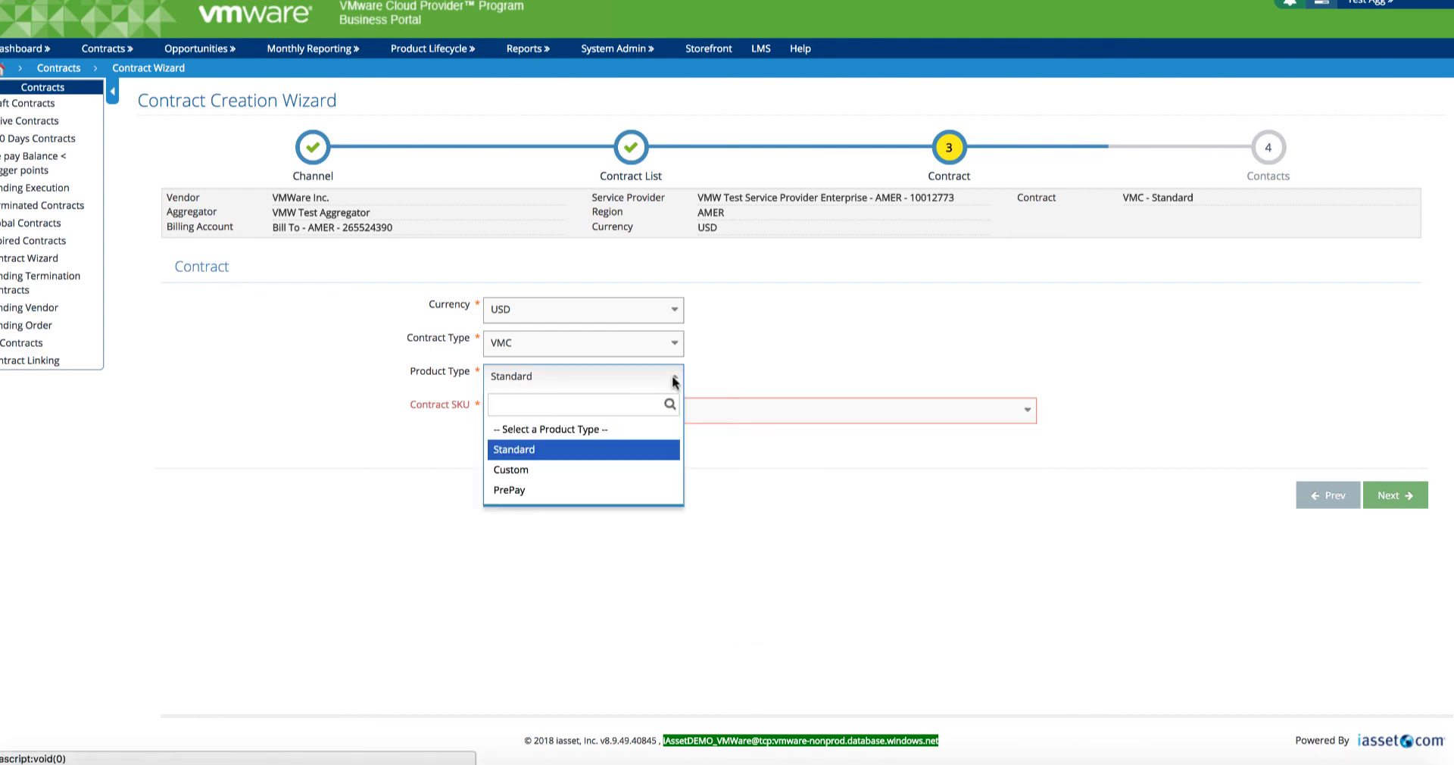
{"action": "left_click", "coordinate": [555, 471]}
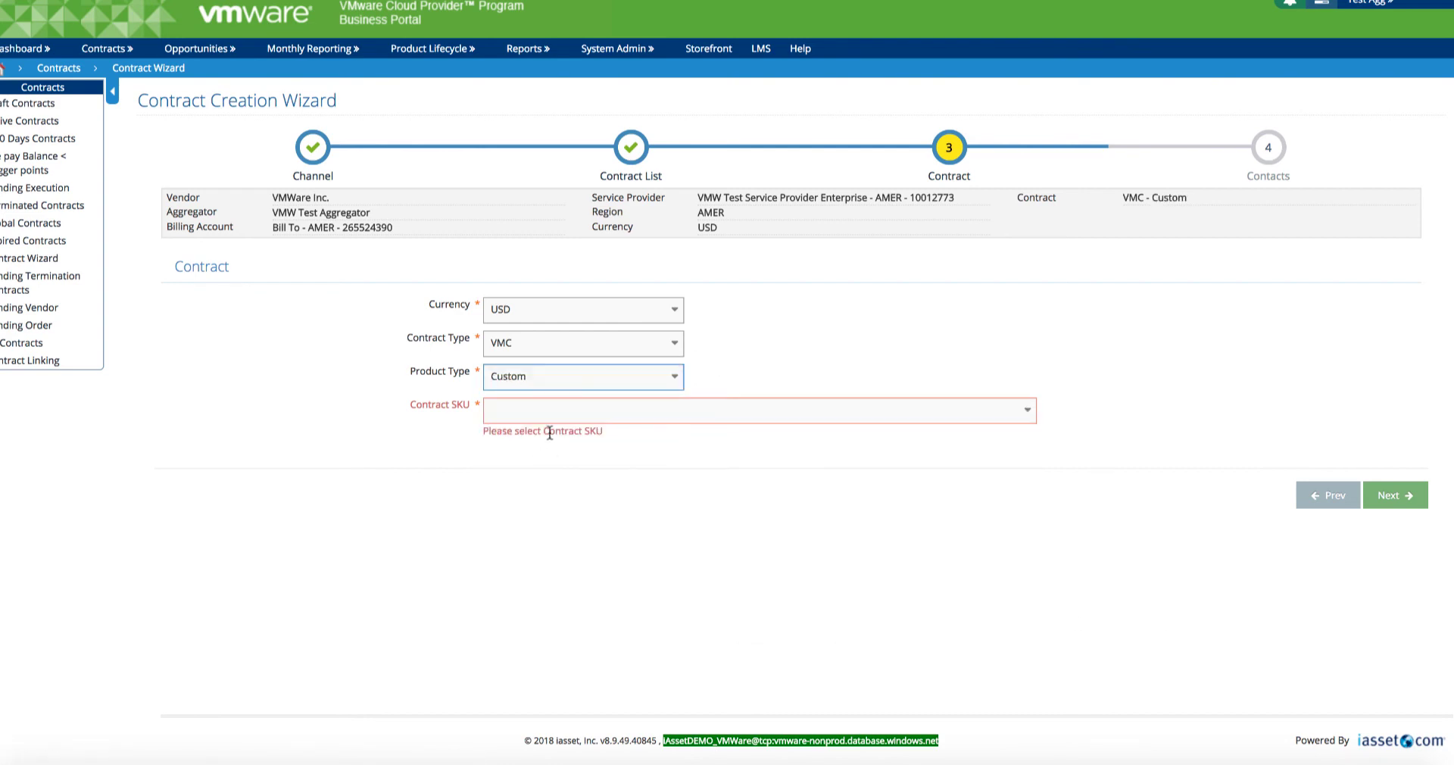
{"action": "left_click", "coordinate": [596, 424]}
{"action": "left_click", "coordinate": [602, 464]}
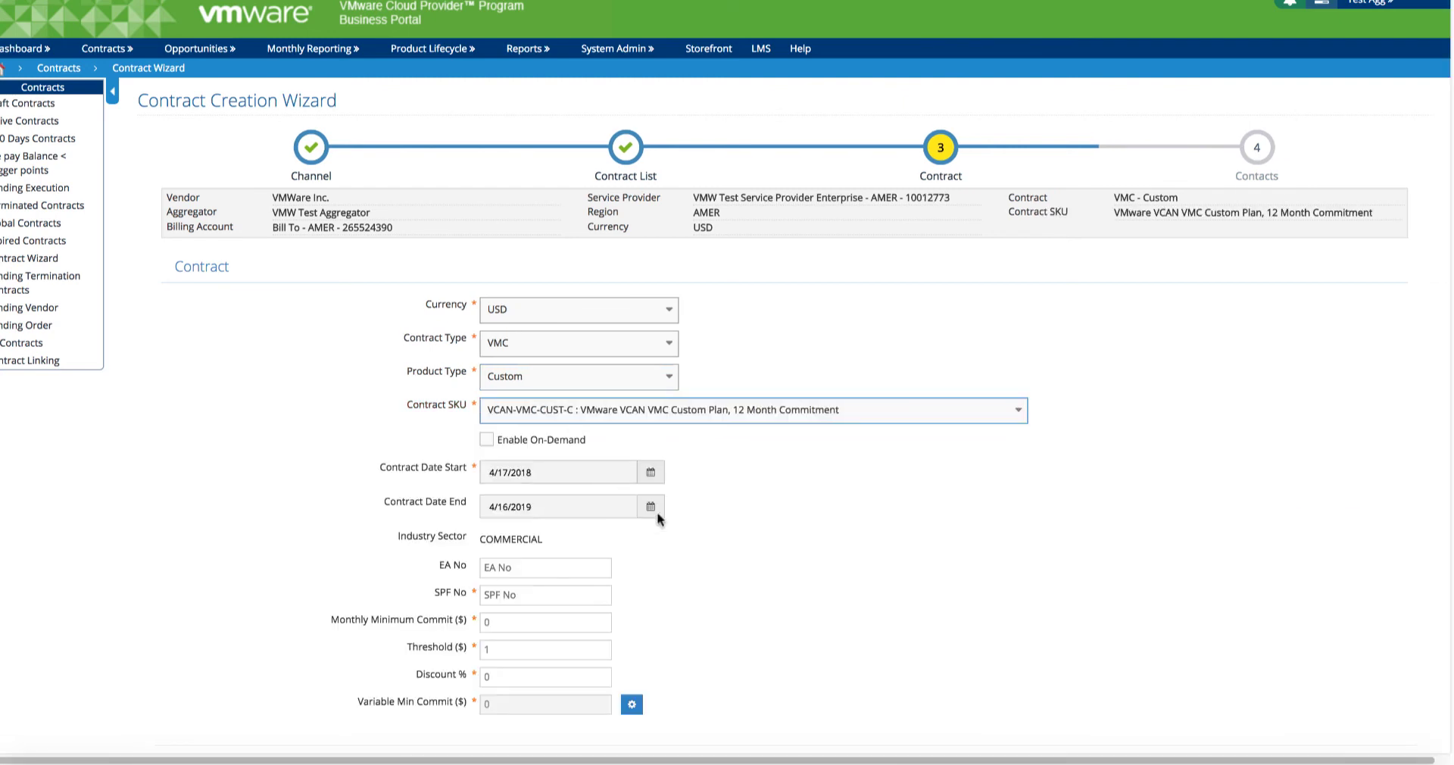
Step: Set SPF No to L2 and Threshold to 0, then move on to Contacts
{"action": "scroll", "coordinate": [698, 531], "scroll_direction": "down", "scroll_amount": 1}
{"action": "left_click", "coordinate": [501, 529]}
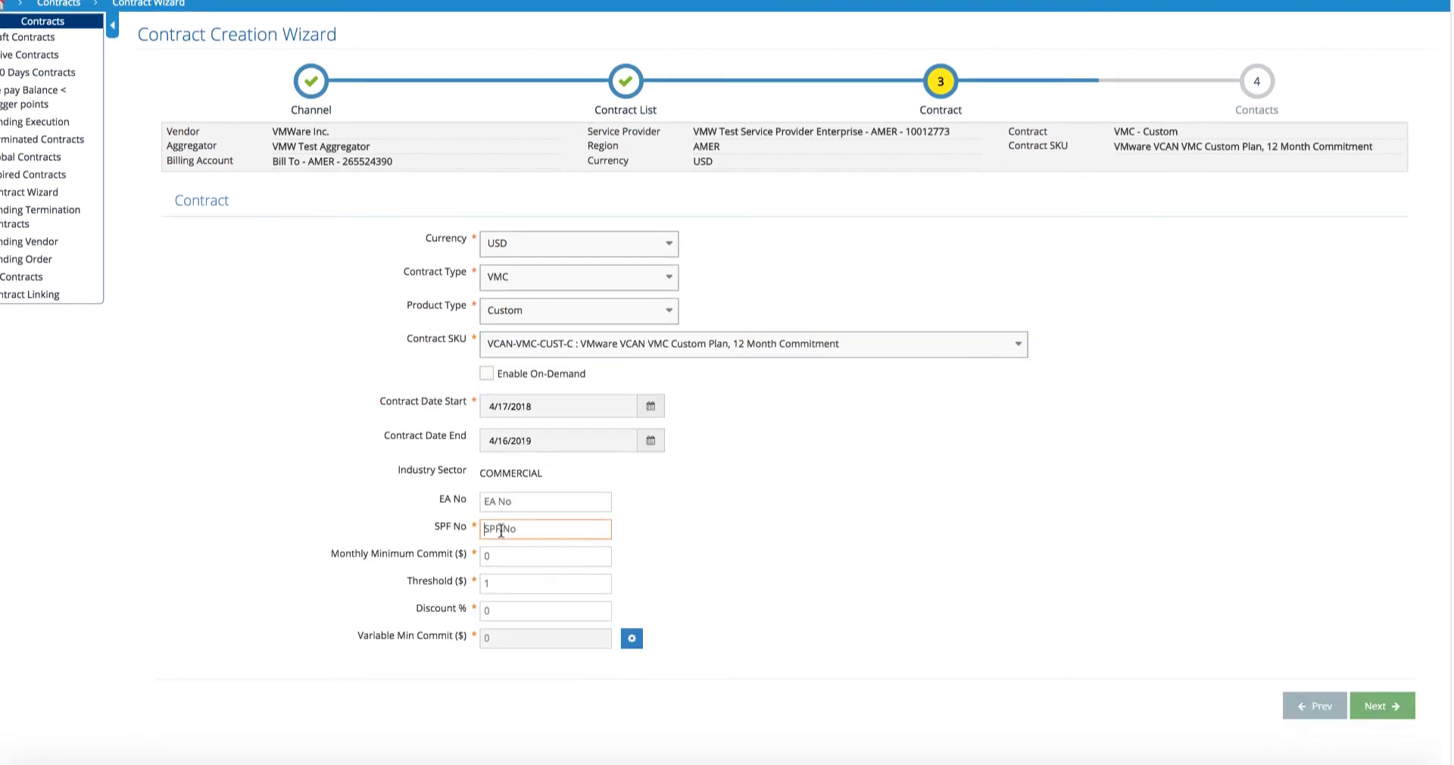
{"action": "type", "text": "L2"}
{"action": "left_click", "coordinate": [627, 552]}
{"action": "left_click_drag", "start_coordinate": [501, 582], "coordinate": [470, 591]}
{"action": "type", "text": "0"}
{"action": "left_click", "coordinate": [770, 598]}
{"action": "left_click", "coordinate": [1380, 709]}
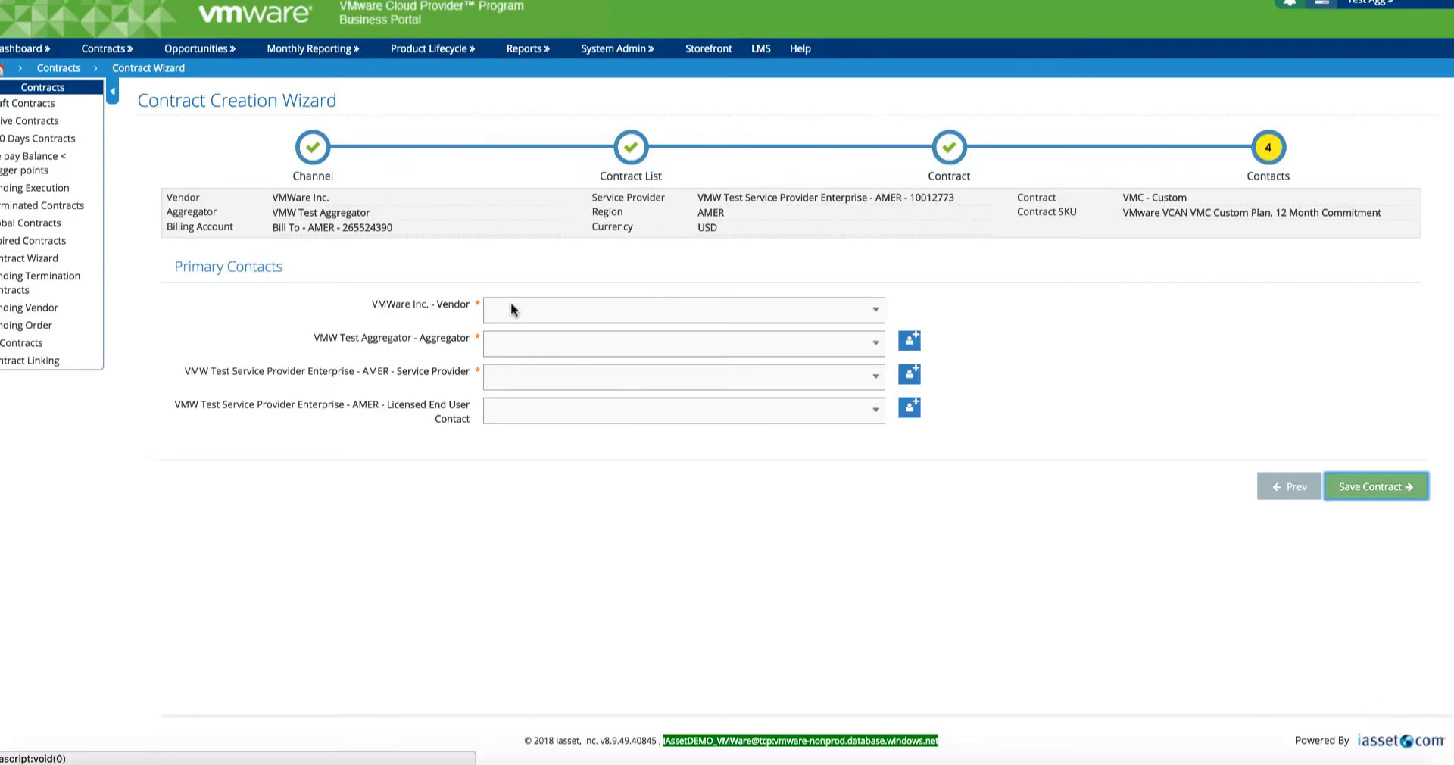
Step: Pick a vendor contact via search, plus aggregator and service provider contacts, then save the draft contract
{"action": "left_click", "coordinate": [511, 309]}
{"action": "type", "text": "s"}
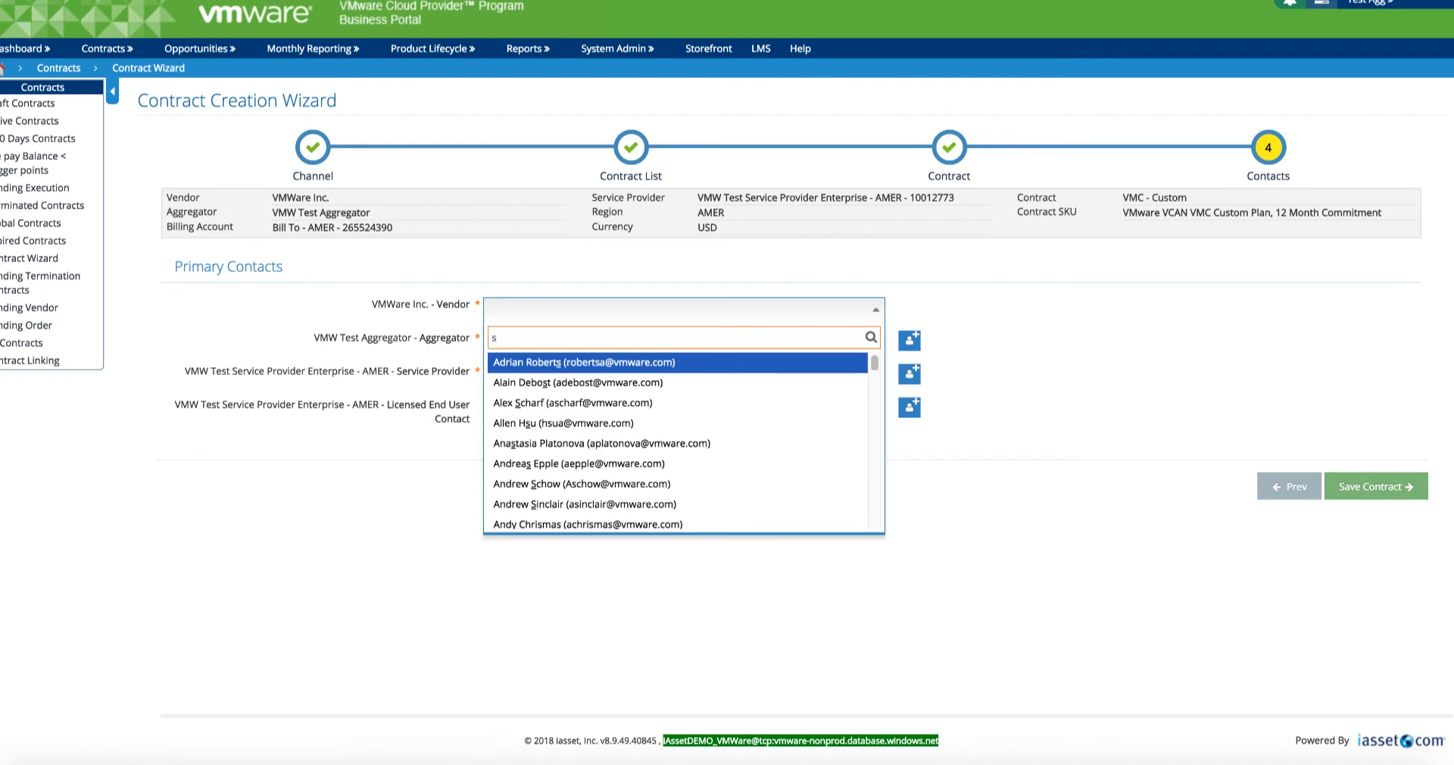
{"action": "type", "text": "sh"}
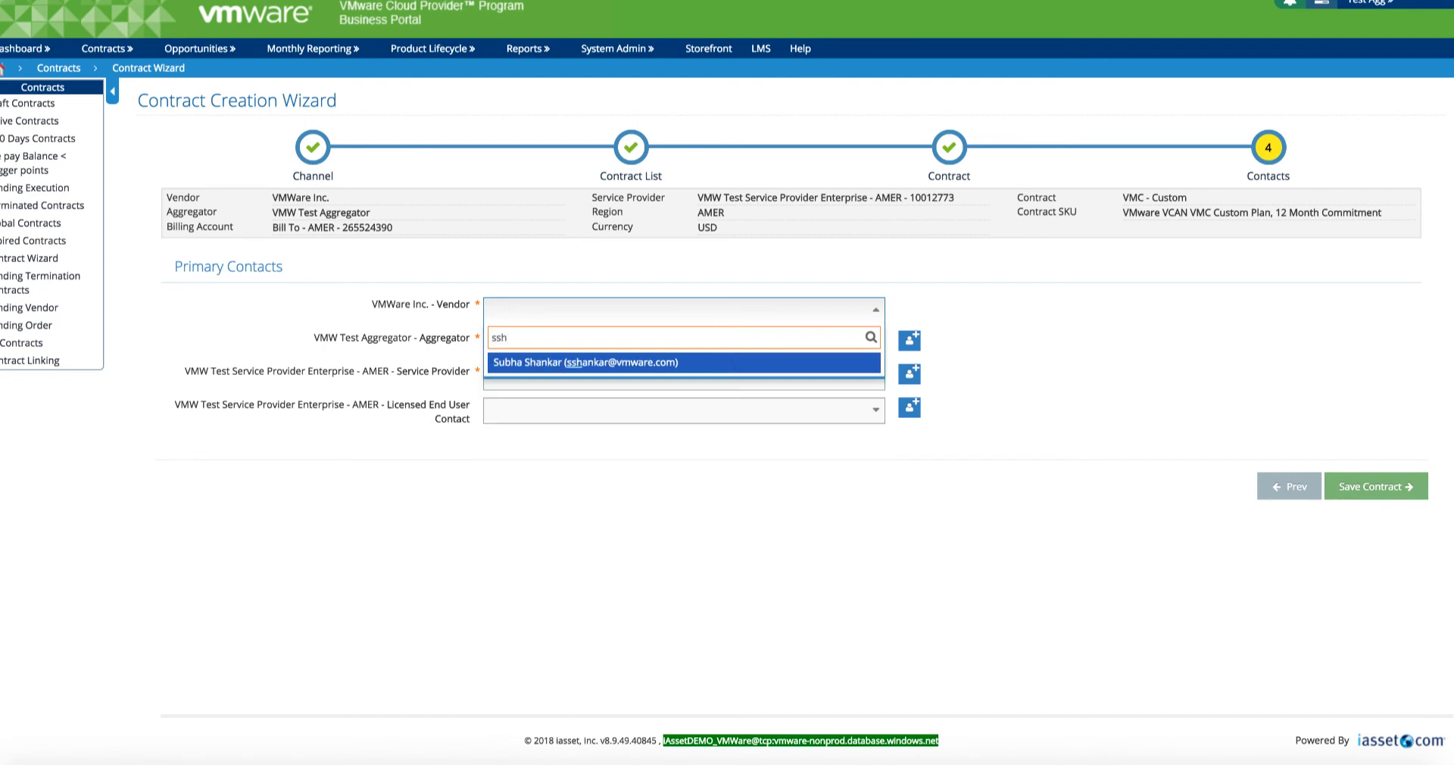
{"action": "left_click", "coordinate": [516, 362]}
{"action": "left_click", "coordinate": [506, 338]}
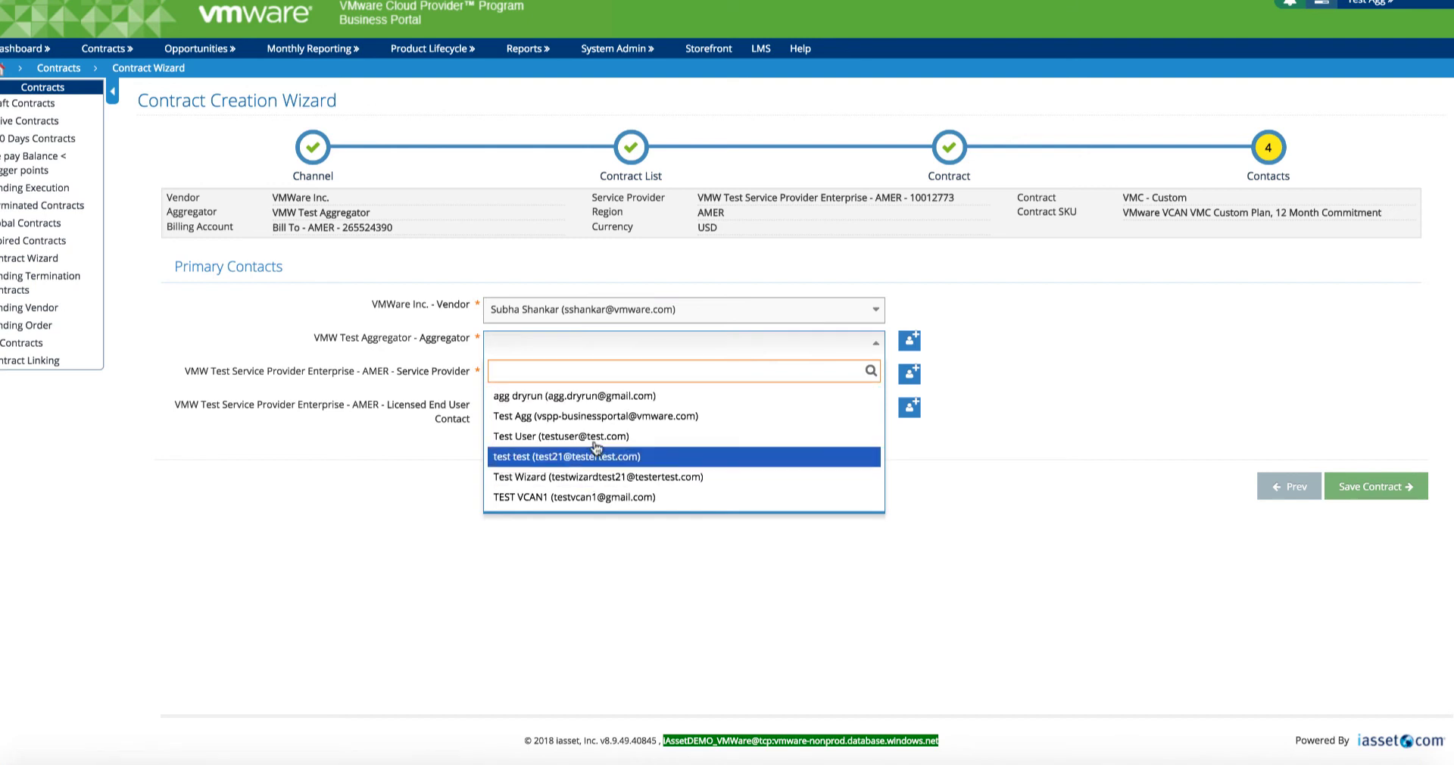
{"action": "left_click", "coordinate": [596, 417]}
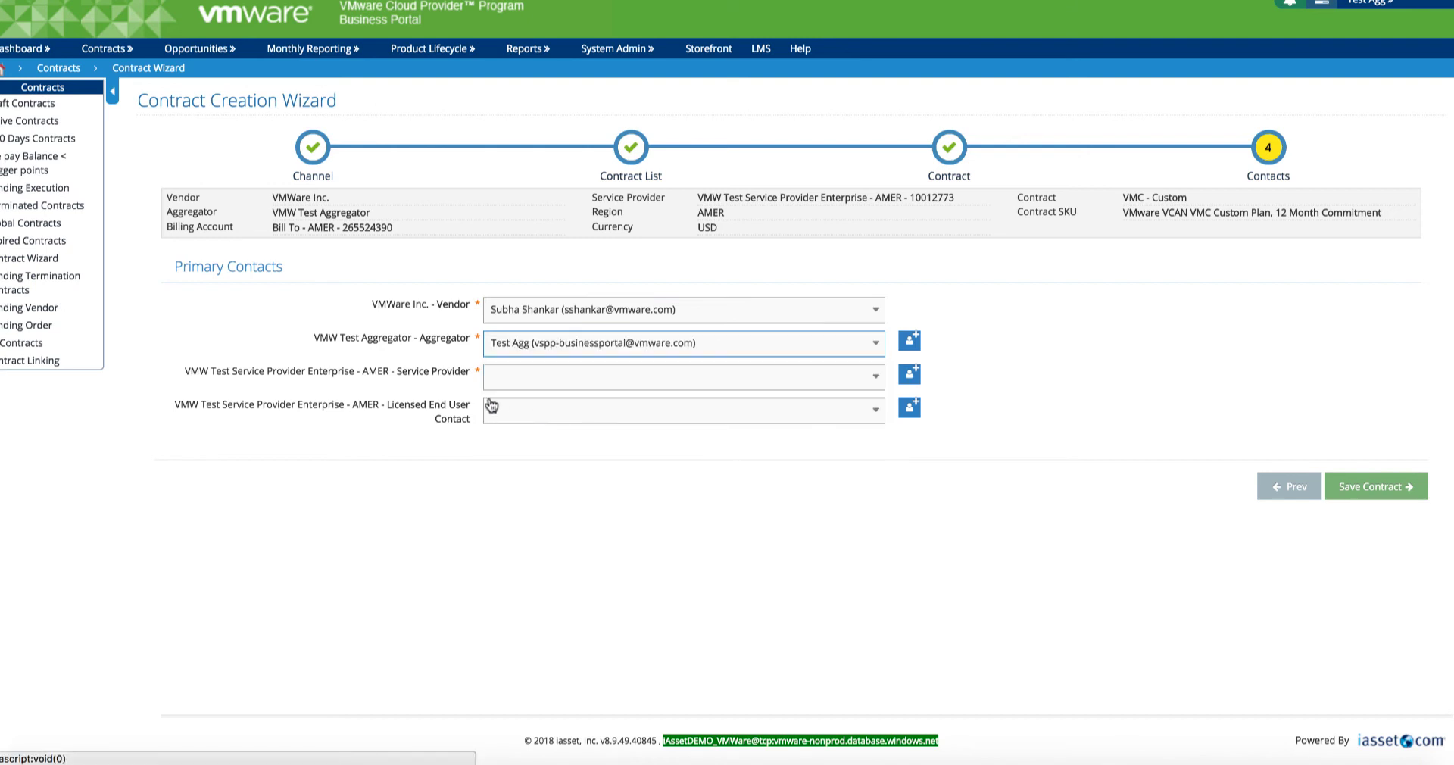
{"action": "left_click", "coordinate": [643, 386]}
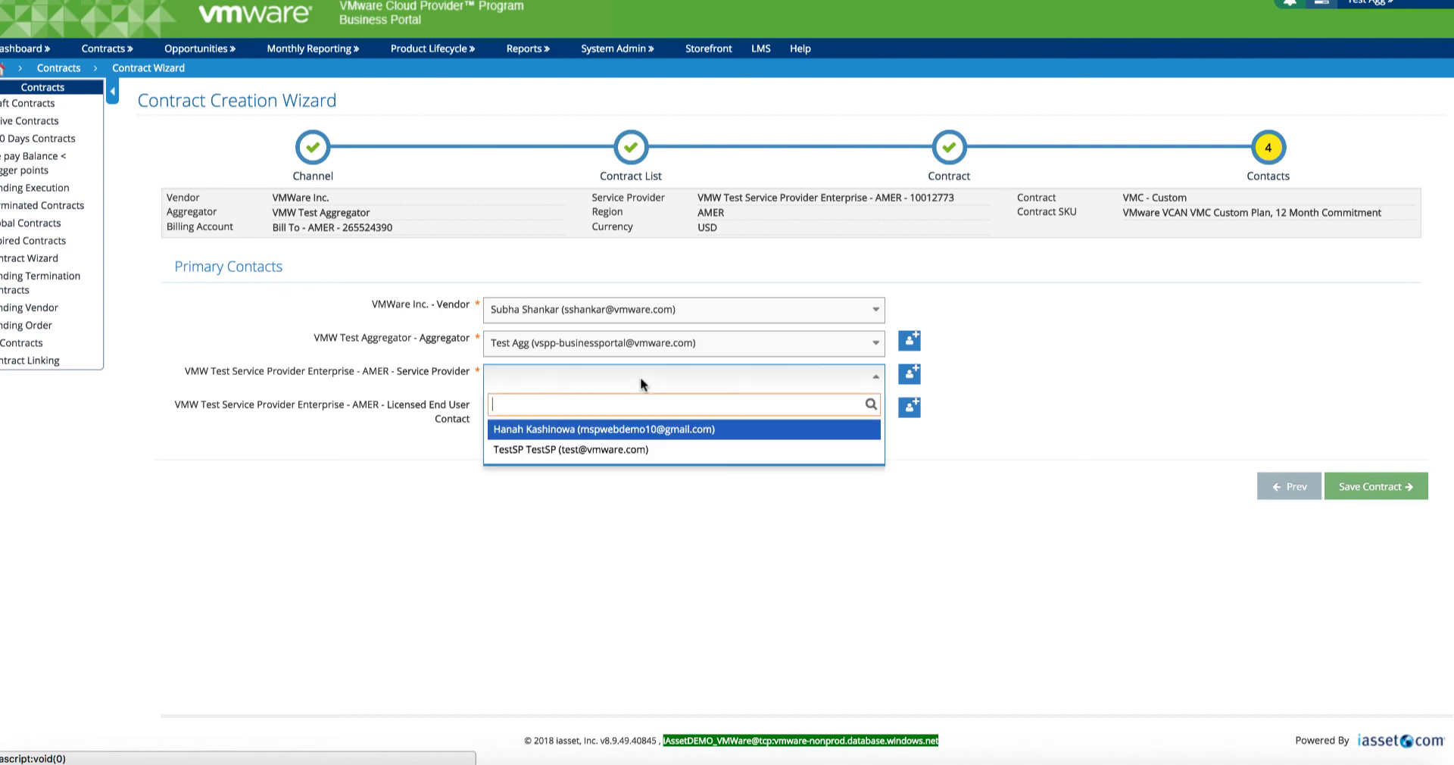
{"action": "left_click", "coordinate": [667, 428]}
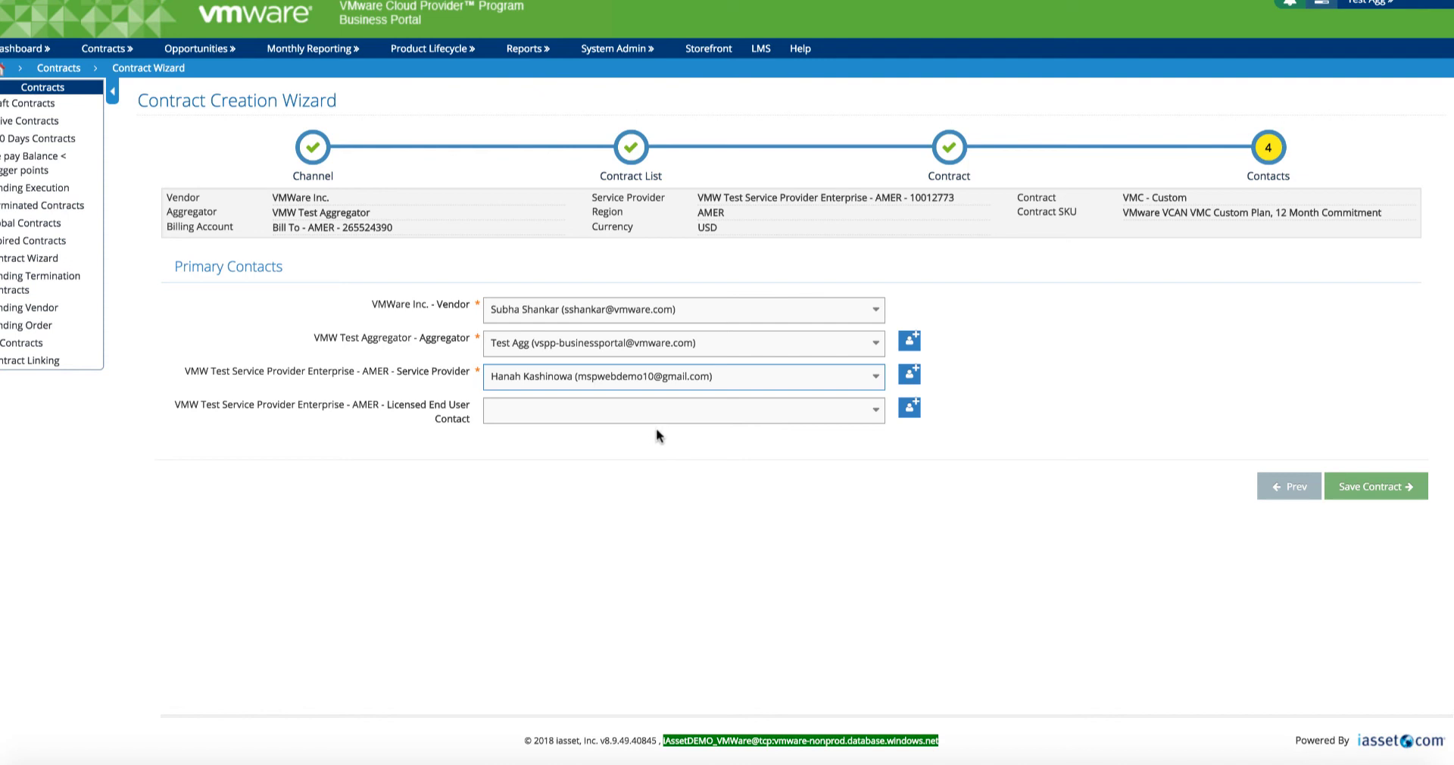
{"action": "left_click", "coordinate": [1384, 489]}
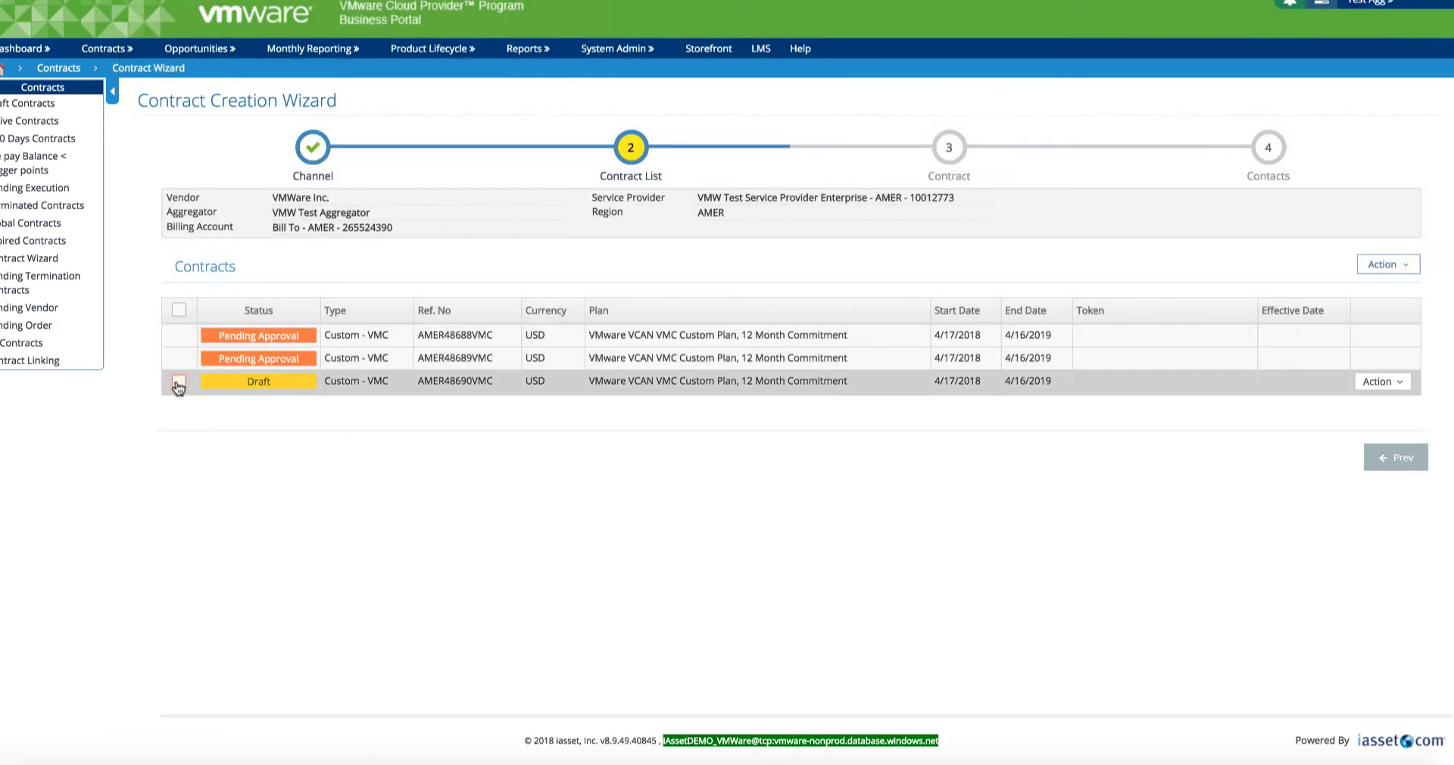
Step: Commit the Draft contract online with purchase order 12345 and the custom terms accepted
{"action": "left_click", "coordinate": [179, 381]}
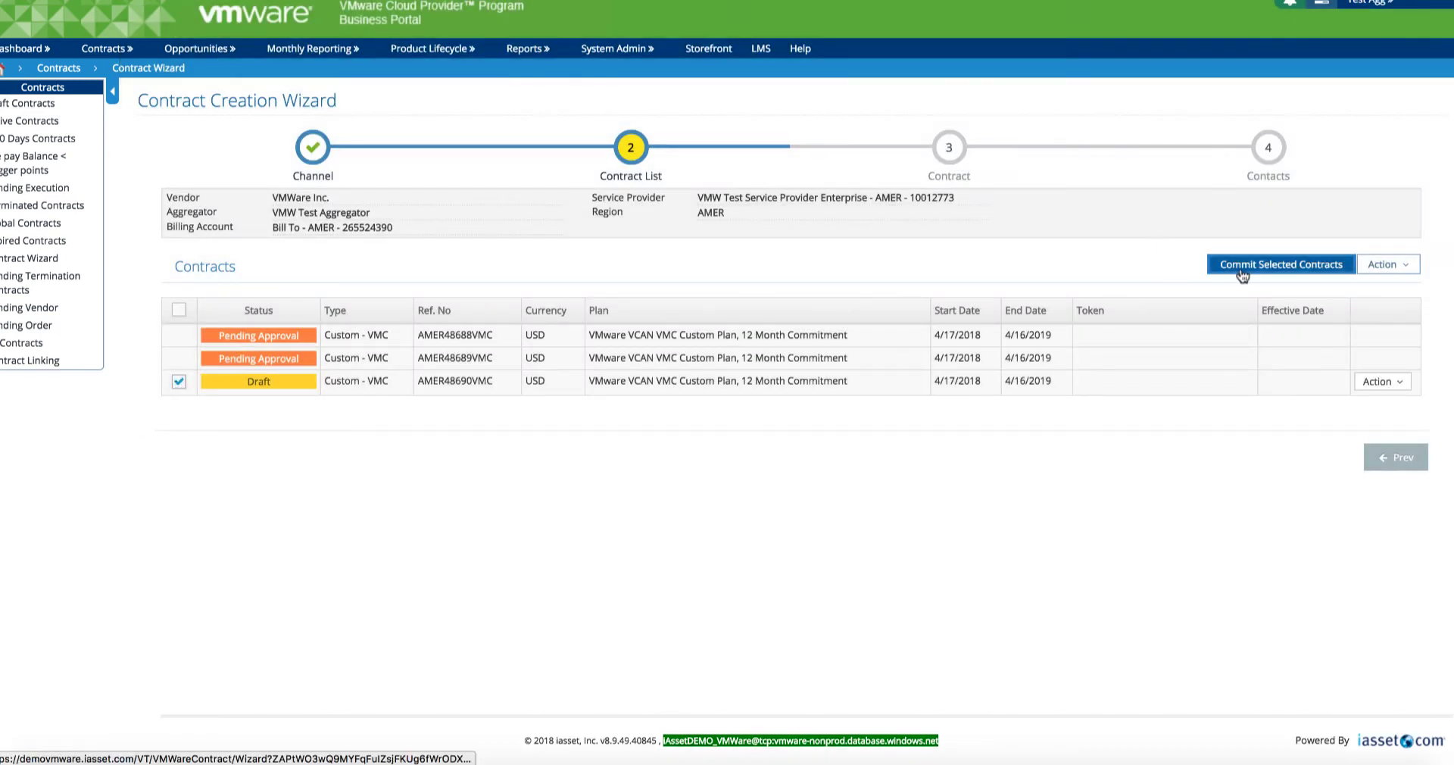
{"action": "left_click", "coordinate": [1269, 262]}
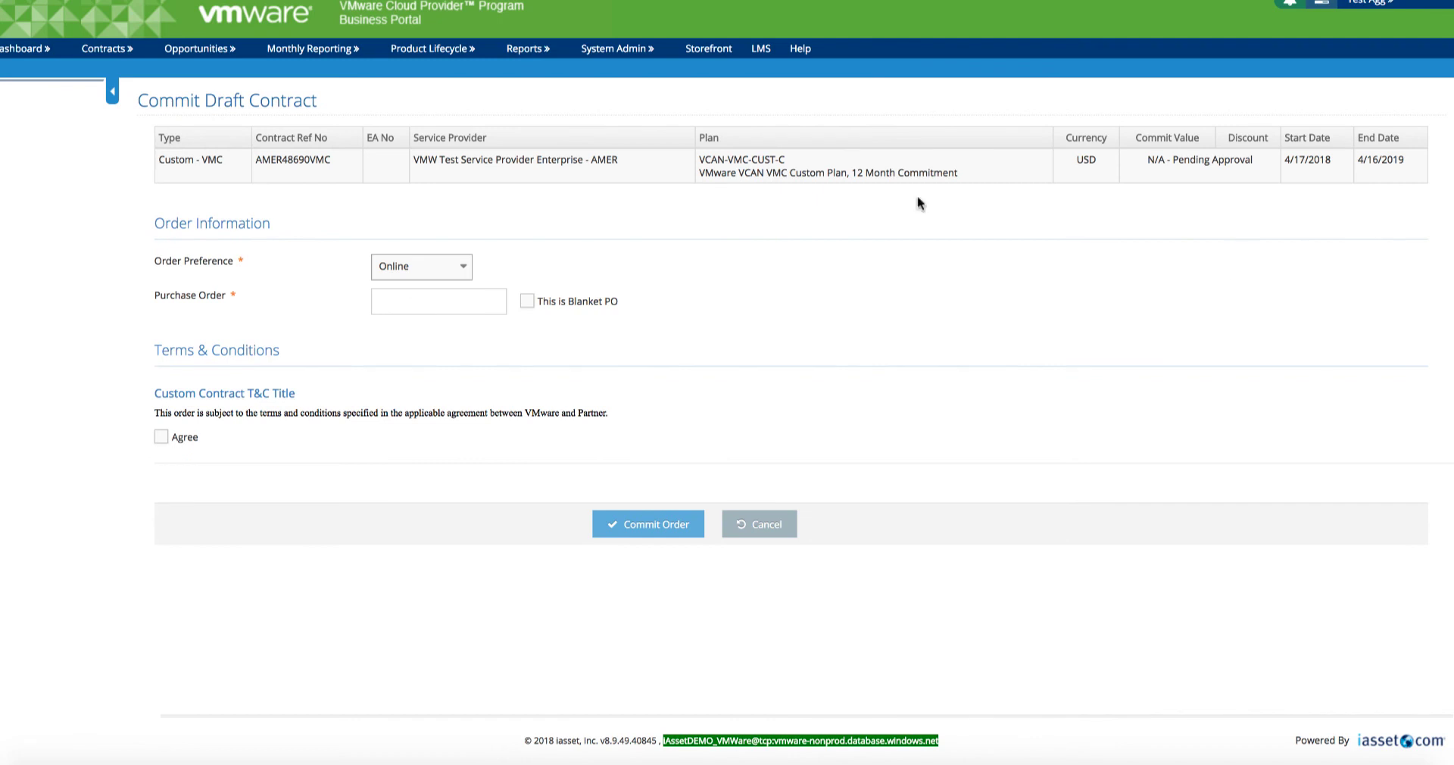
{"action": "left_click", "coordinate": [461, 275]}
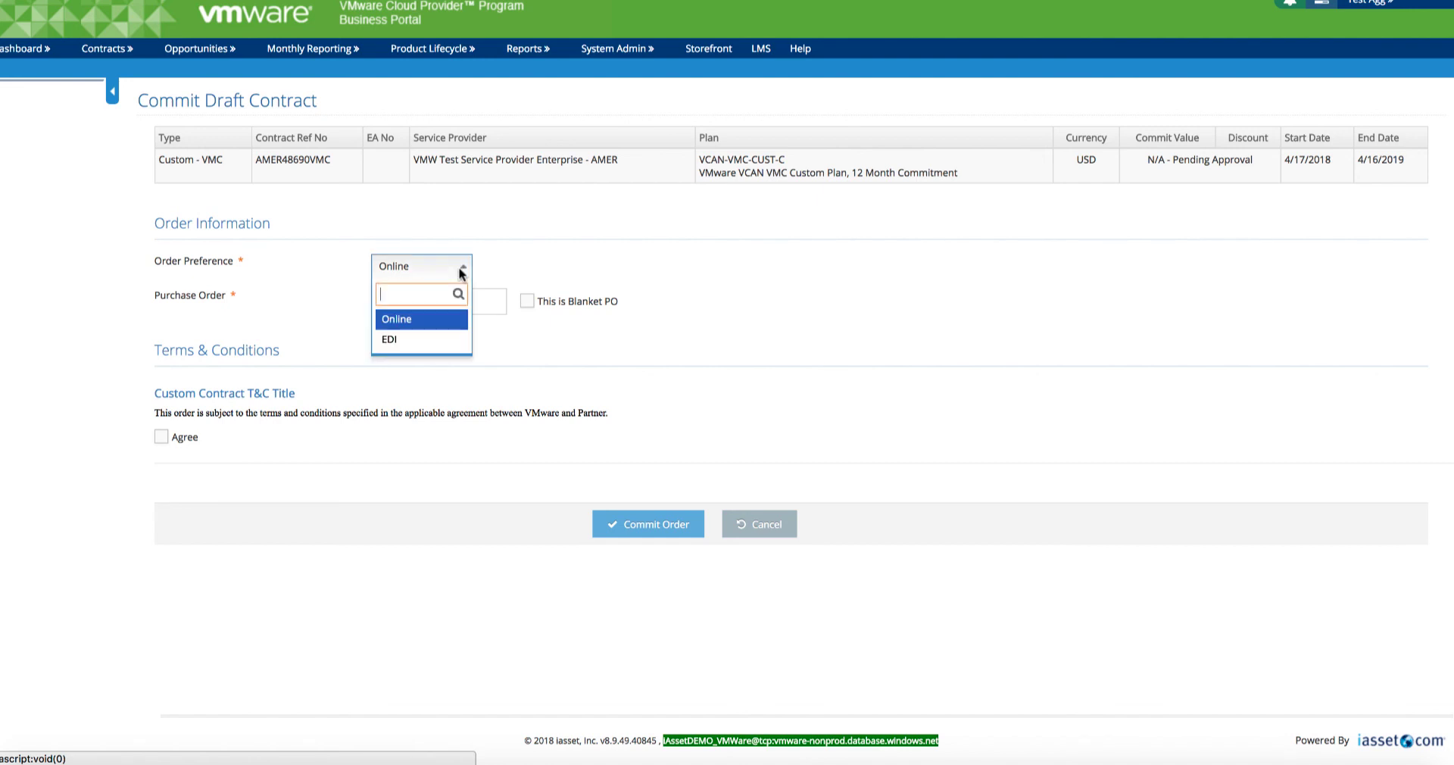
{"action": "left_click", "coordinate": [422, 318]}
{"action": "left_click", "coordinate": [413, 297]}
{"action": "type", "text": "12345"}
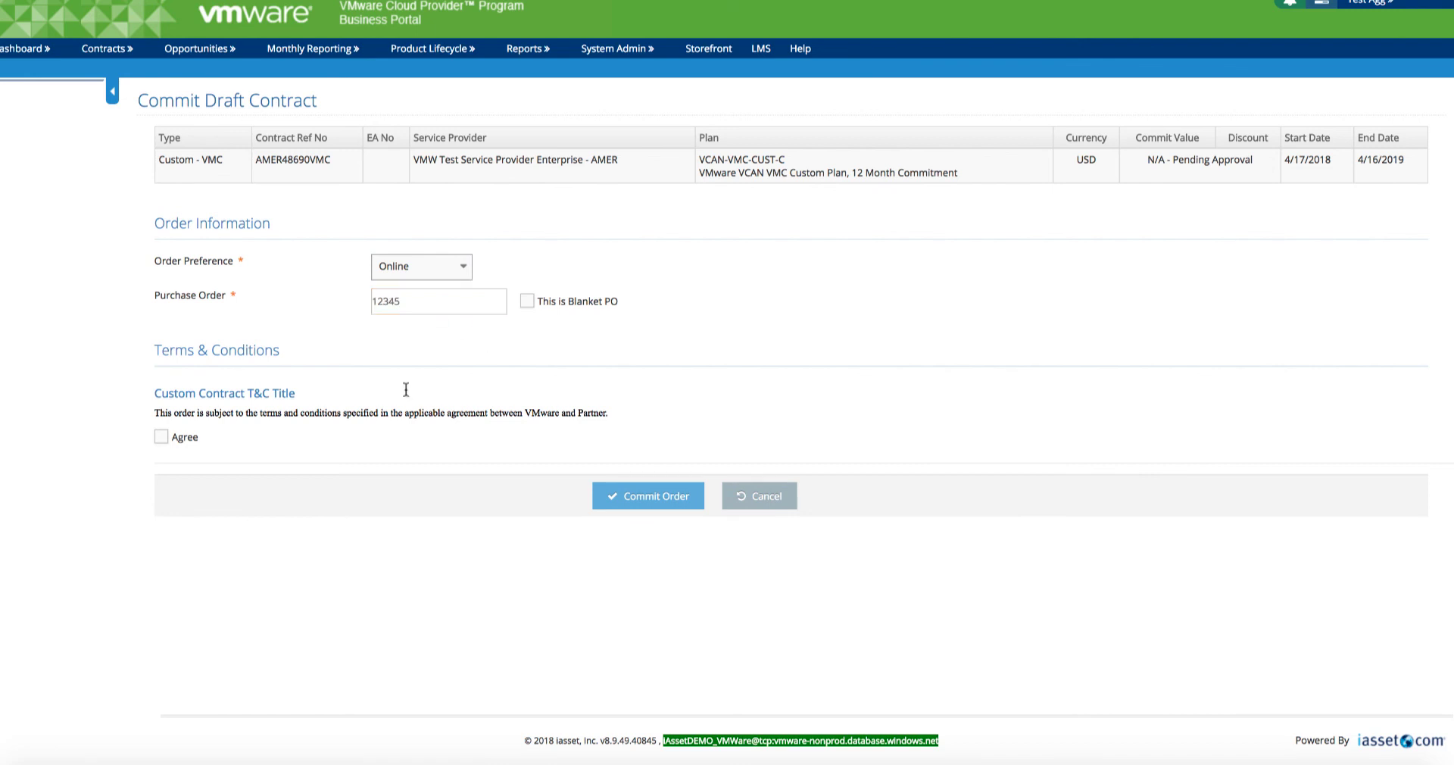
{"action": "left_click", "coordinate": [160, 439]}
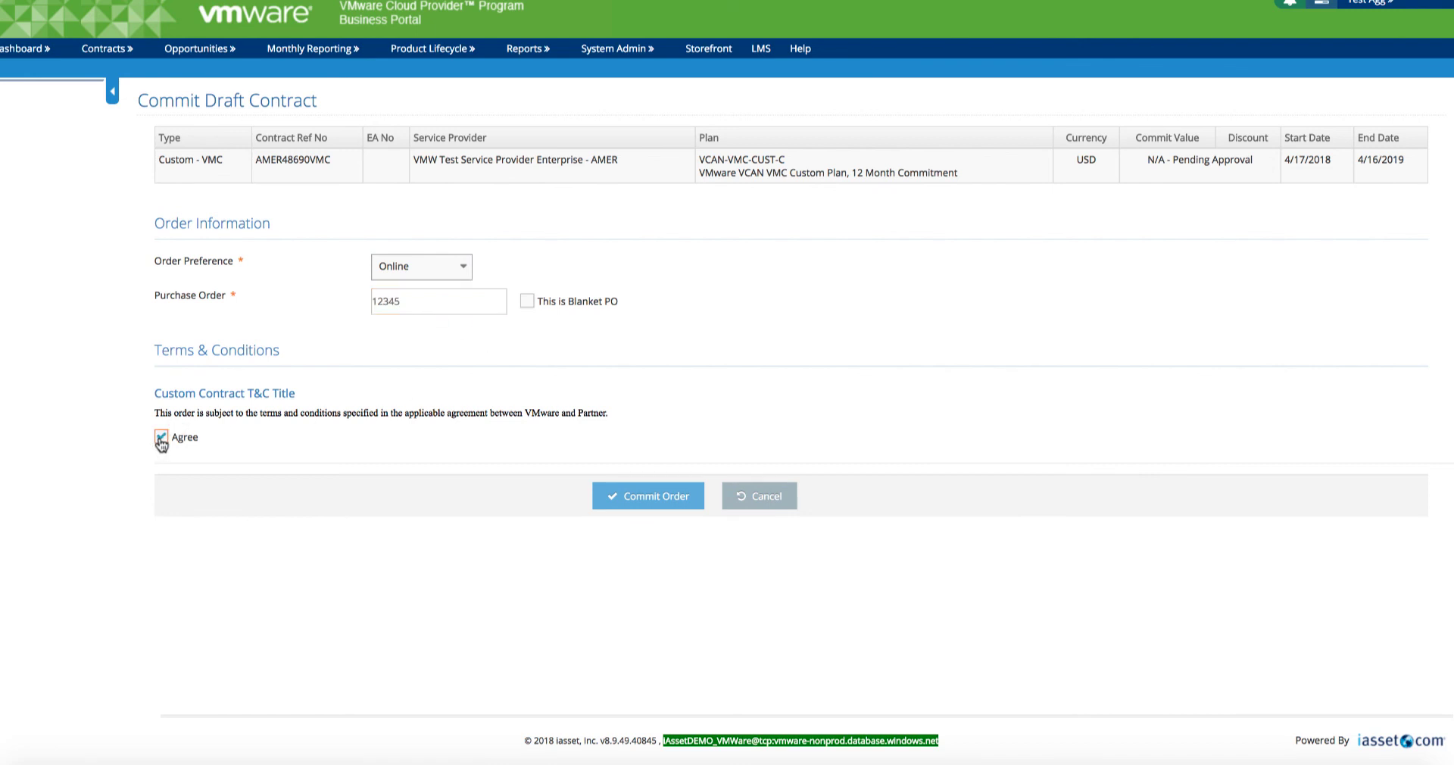
{"action": "left_click", "coordinate": [659, 498]}
{"action": "left_click", "coordinate": [659, 499]}
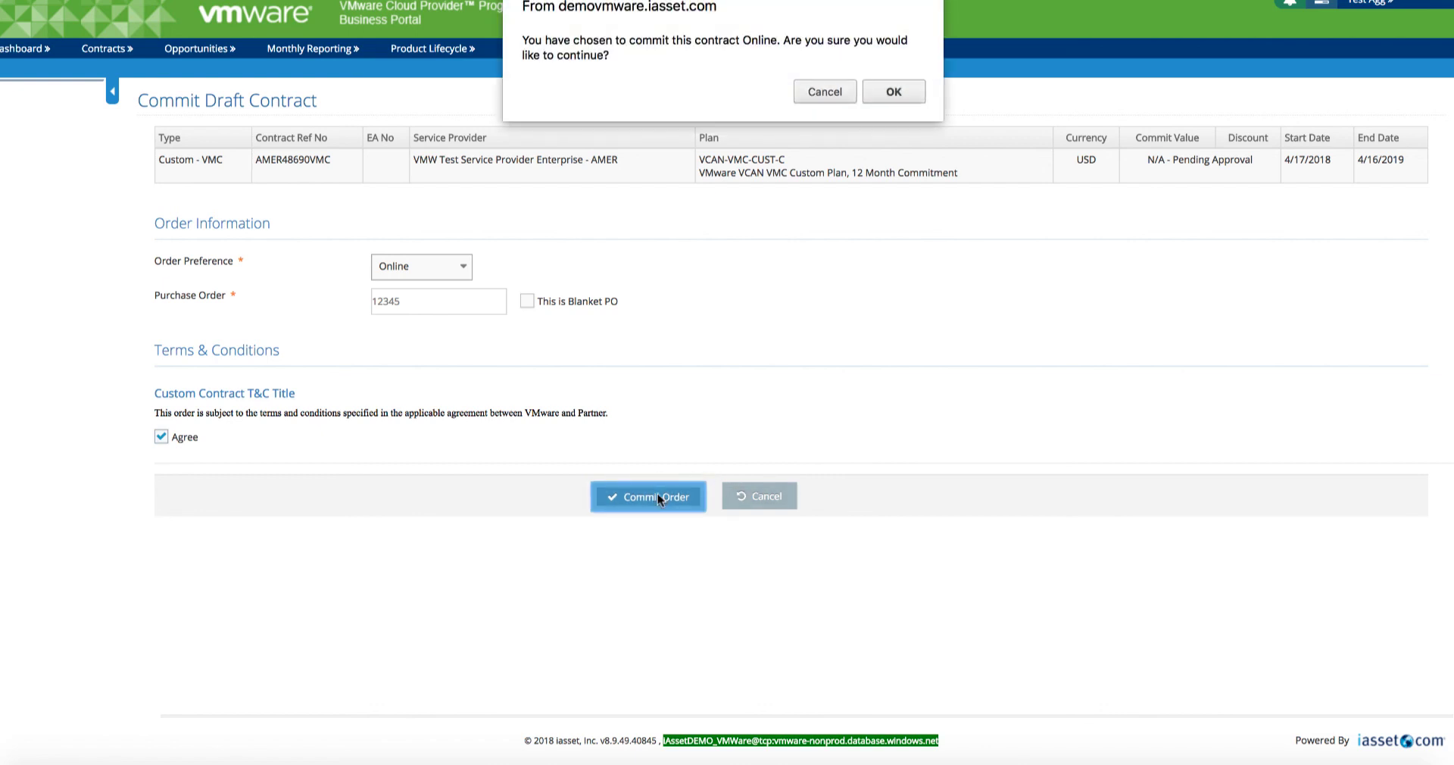
{"action": "left_click", "coordinate": [894, 93]}
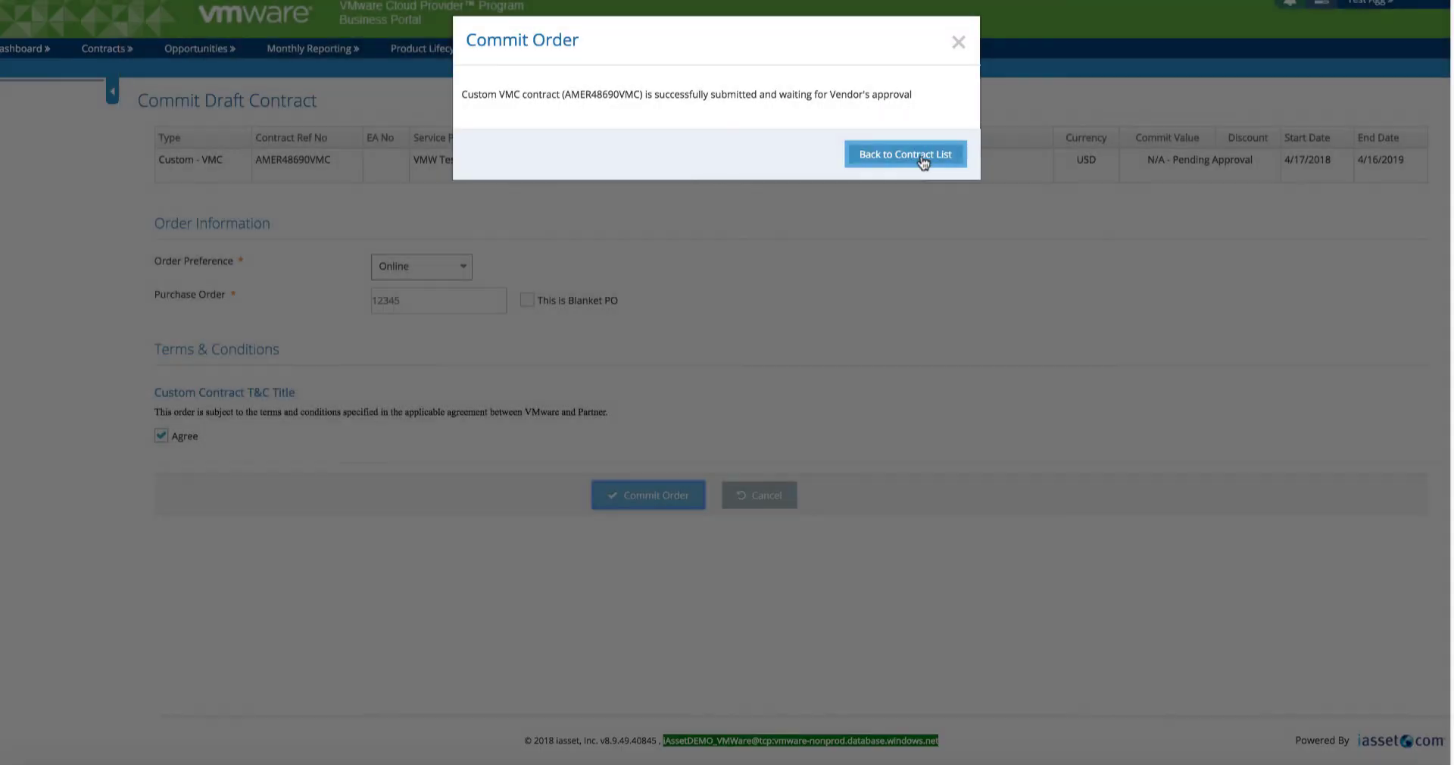
Step: Return to the contract list from the commit success dialog
{"action": "left_click", "coordinate": [923, 162]}
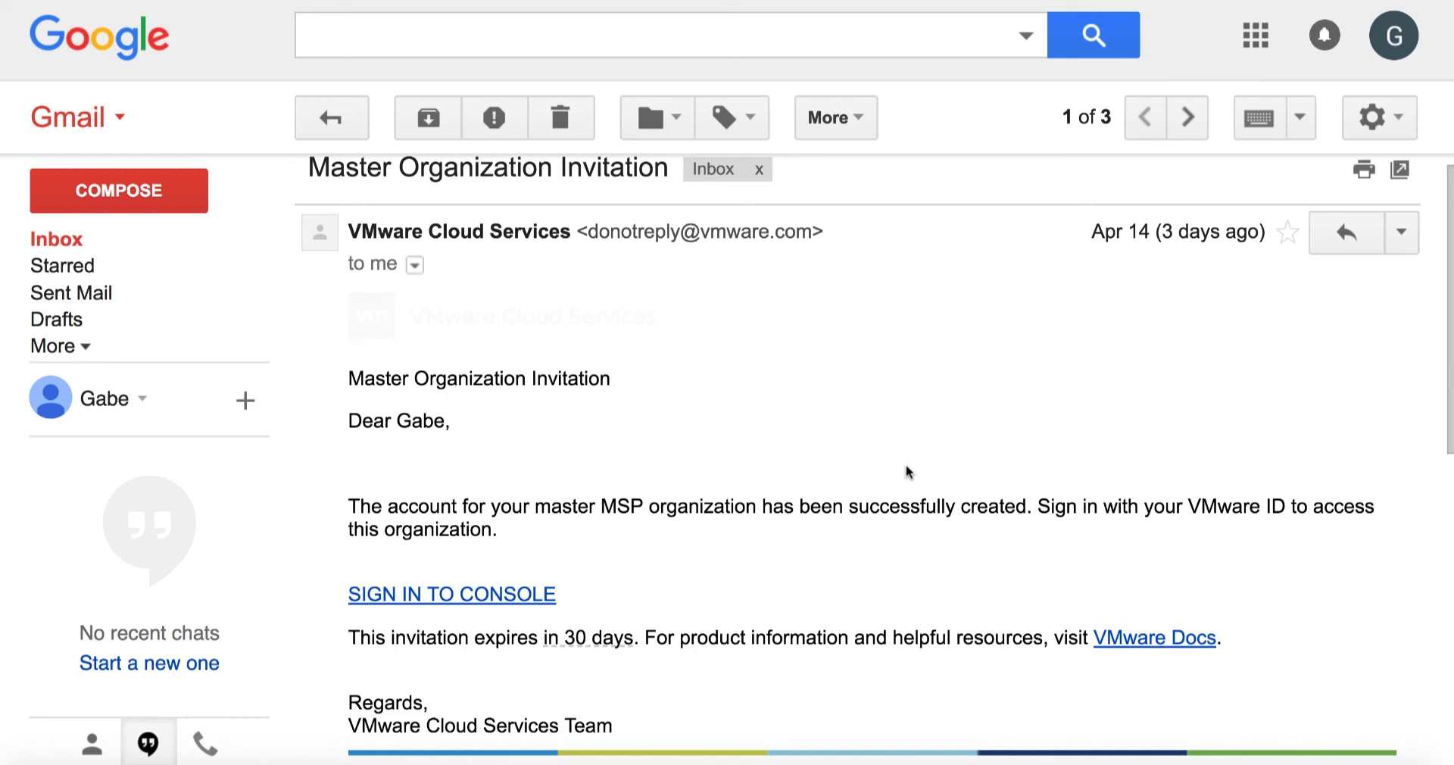
Step: Scroll down the Master Organization Invitation email to read its details
{"action": "scroll", "coordinate": [907, 467], "scroll_direction": "down", "scroll_amount": 1}
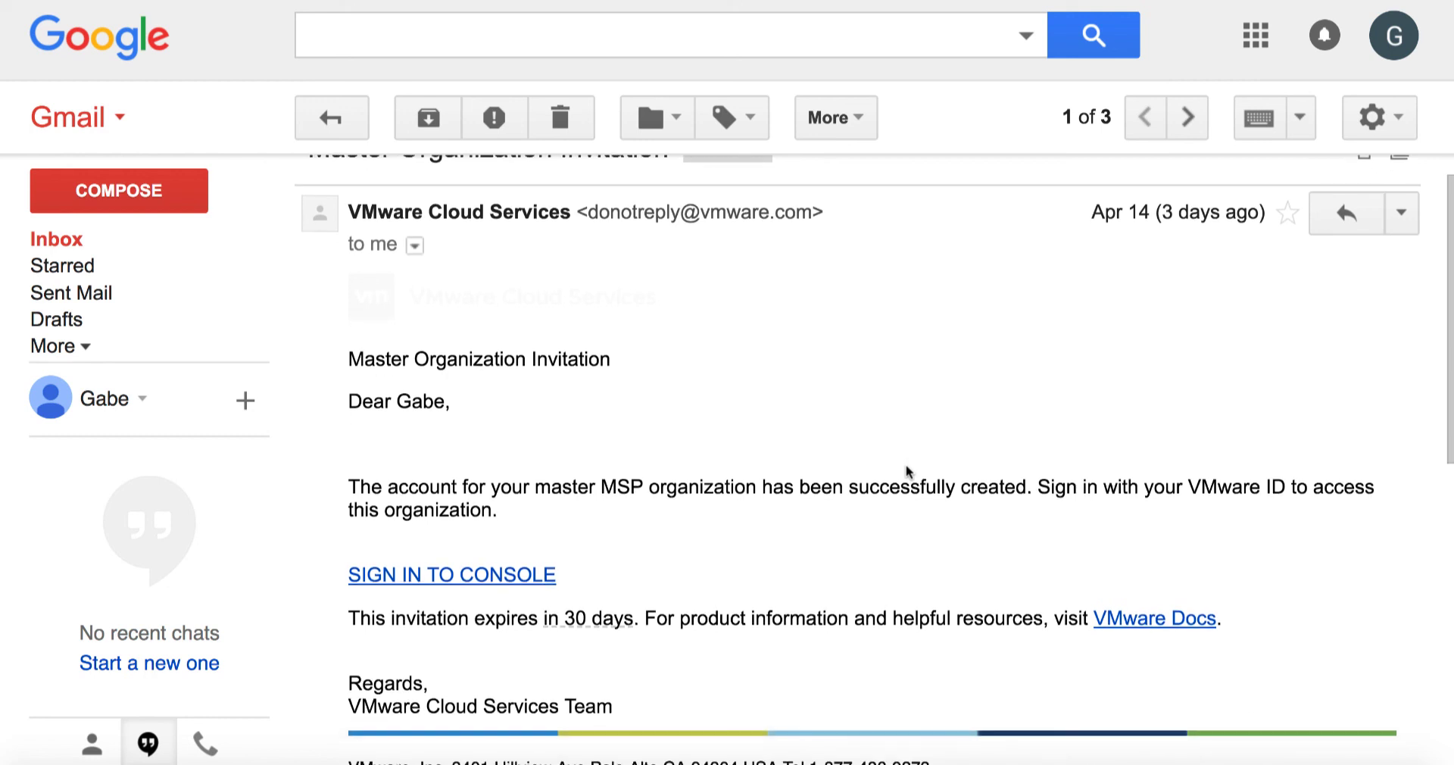